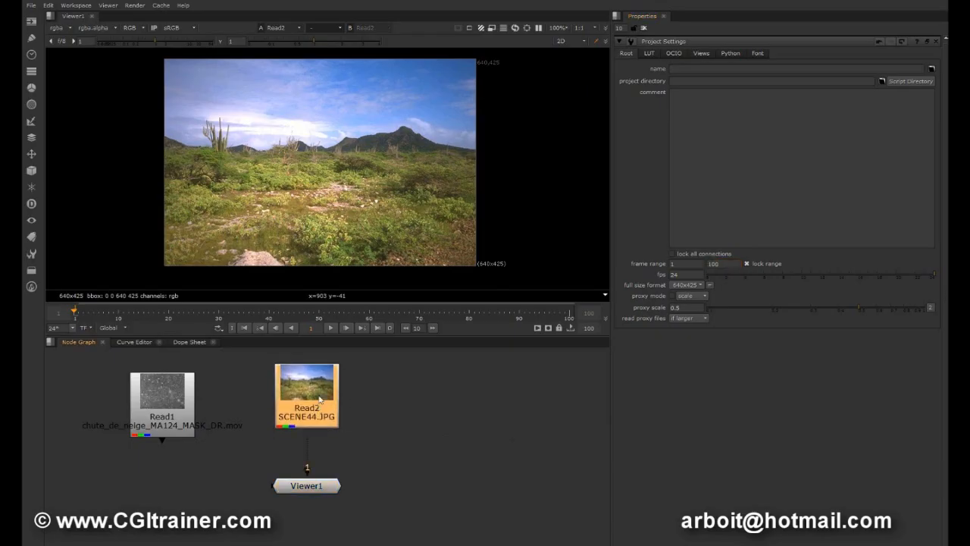
# Add a RotoPaint node after the SCENE44.JPG Read2 node and maximize the viewer with the landscape centred.
pyautogui.press('p')
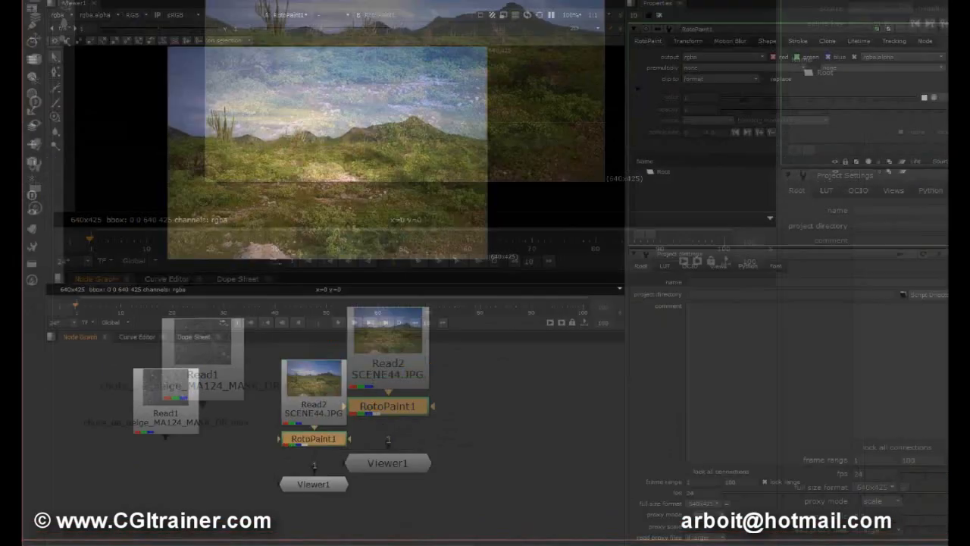
pyautogui.press('space')
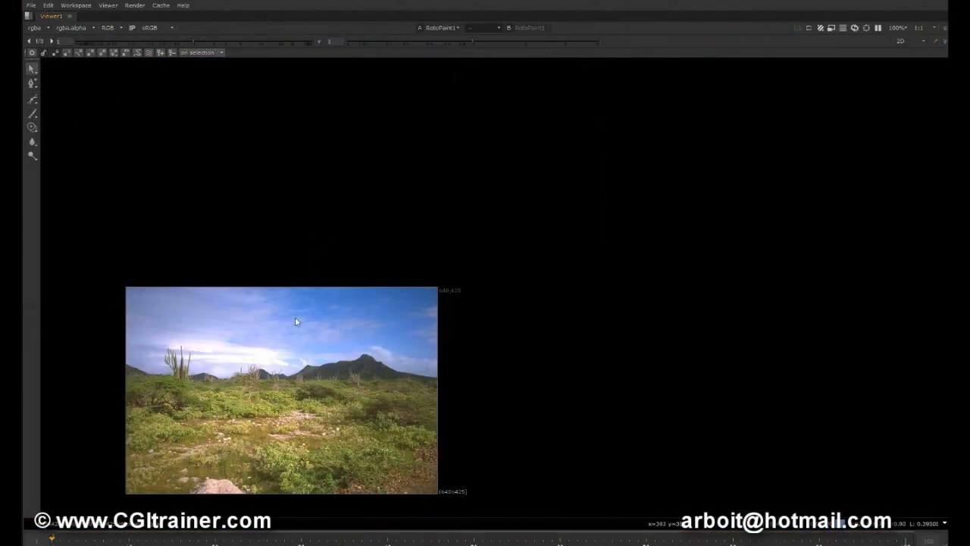
pyautogui.moveTo(297, 321); pyautogui.dragTo(440, 303, button='middle')
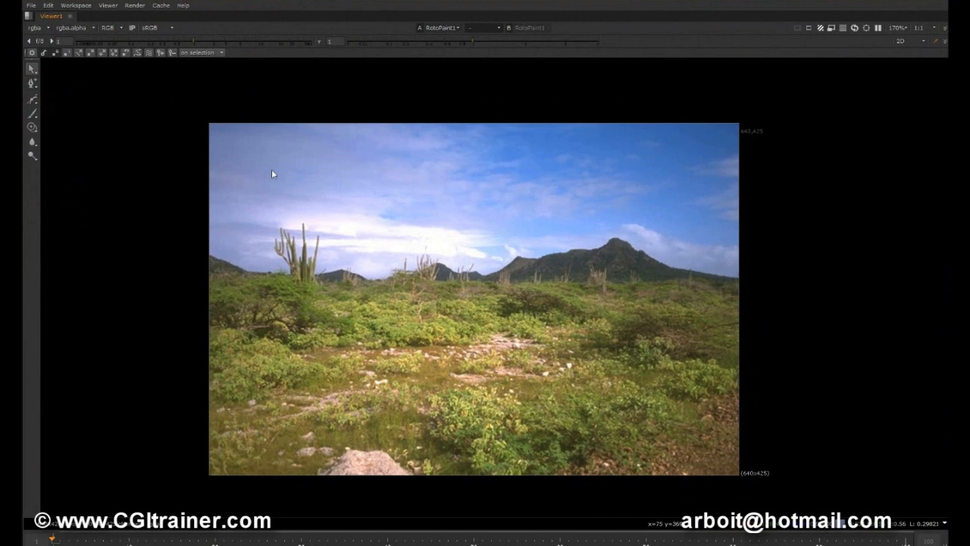
# Draw a closed, rounded Bezier shape over the middle of the landscape, covering part of the sky and bushes.
pyautogui.click(35, 100)
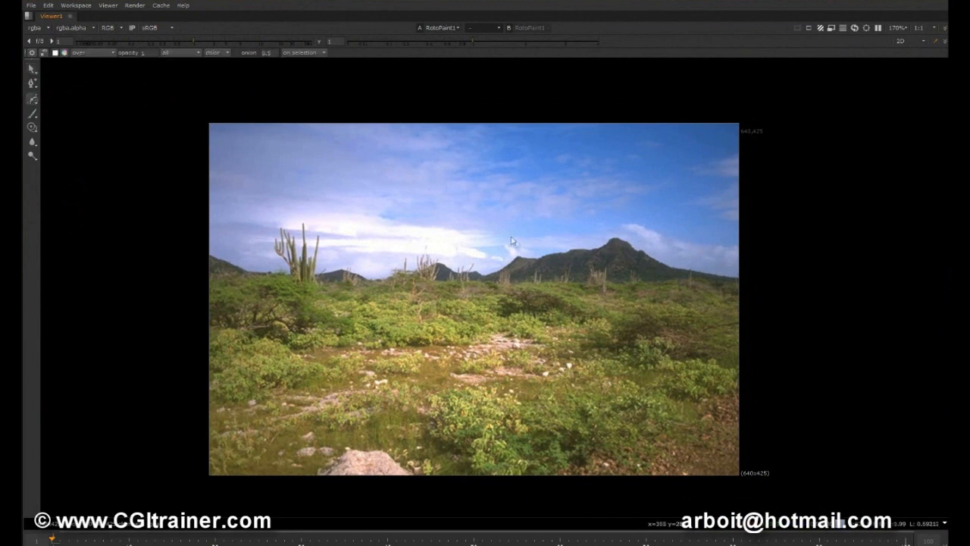
pyautogui.moveTo(344, 279); pyautogui.dragTo(344, 306)
pyautogui.moveTo(388, 358); pyautogui.dragTo(416, 371)
pyautogui.moveTo(545, 362); pyautogui.dragTo(604, 338)
pyautogui.moveTo(615, 275); pyautogui.dragTo(608, 247)
pyautogui.click(431, 184)
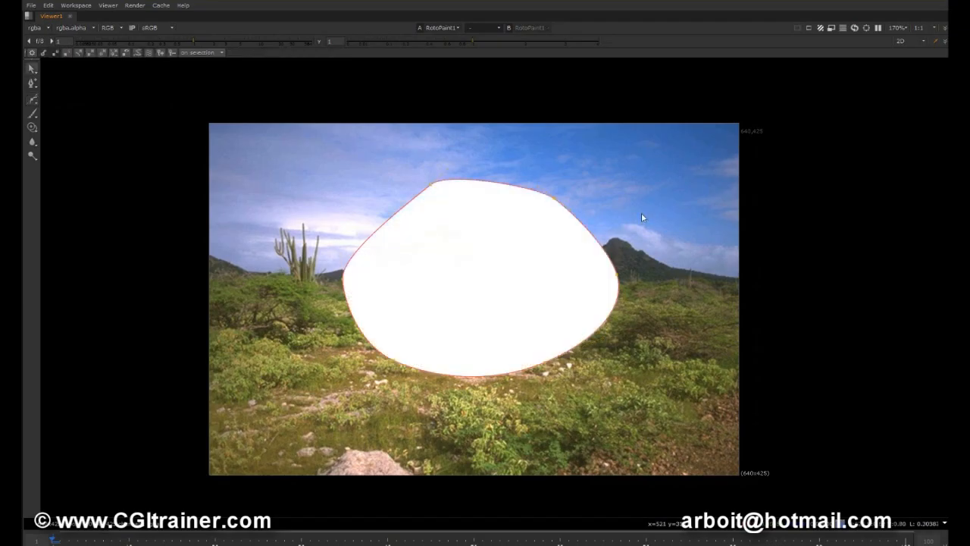
# Select the shape's upper-left point, move it up and outward, and pull out its feather for a soft edge.
pyautogui.moveTo(404, 161); pyautogui.dragTo(468, 213)
pyautogui.moveTo(432, 180); pyautogui.dragTo(392, 101)
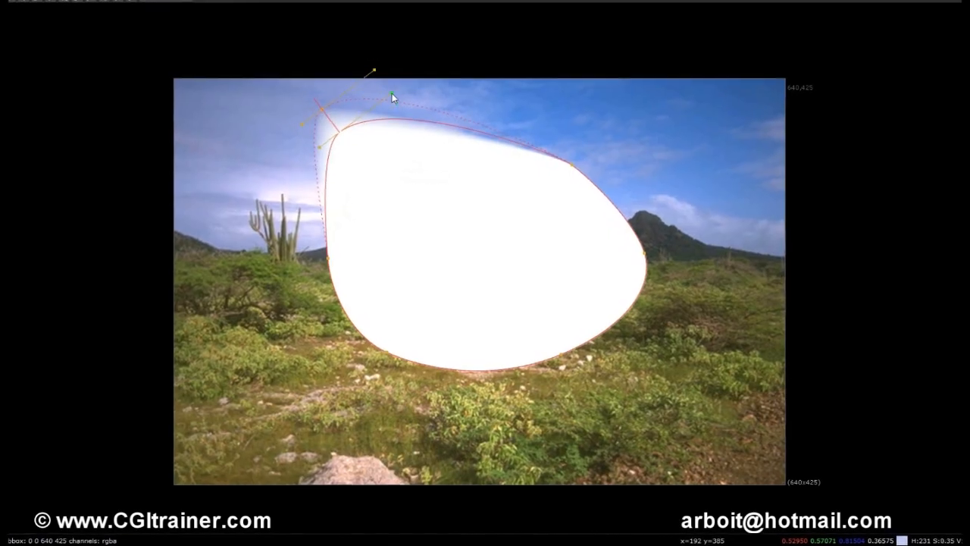
pyautogui.scroll(1, 392, 151)
pyautogui.moveTo(393, 151); pyautogui.dragTo(432, 255, button='middle')
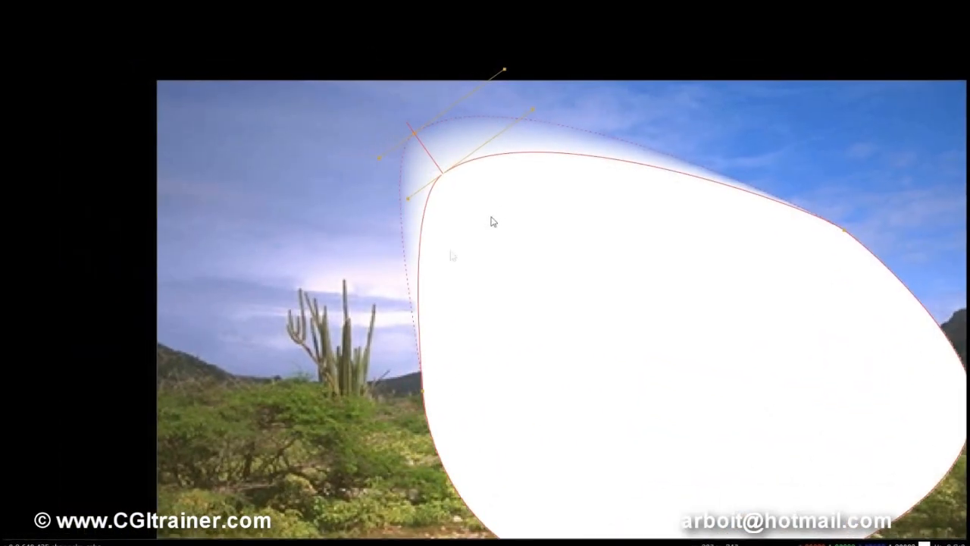
# Pull the feather of the shape's left point outward over the cactus and adjust the point's position and tangent handles.
pyautogui.click(422, 392)
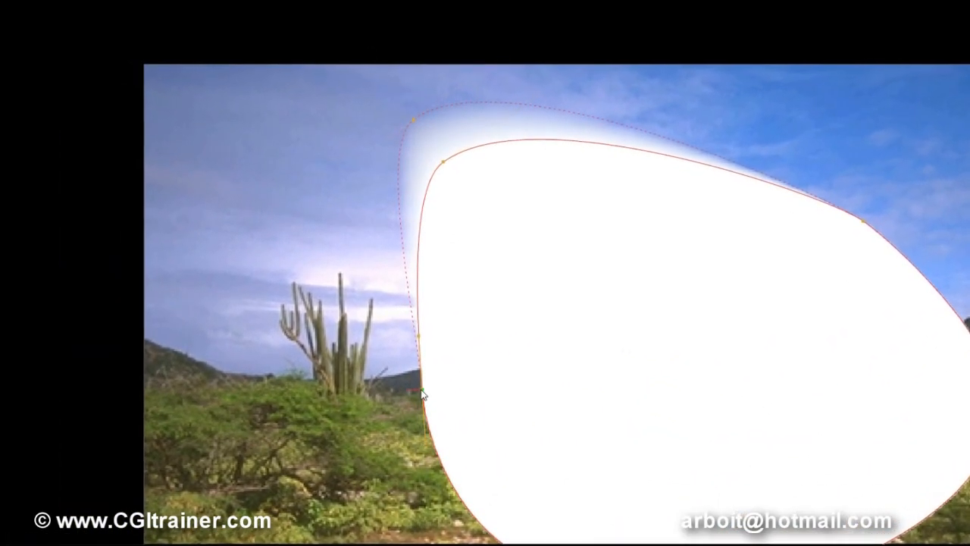
pyautogui.moveTo(410, 388); pyautogui.dragTo(278, 394)
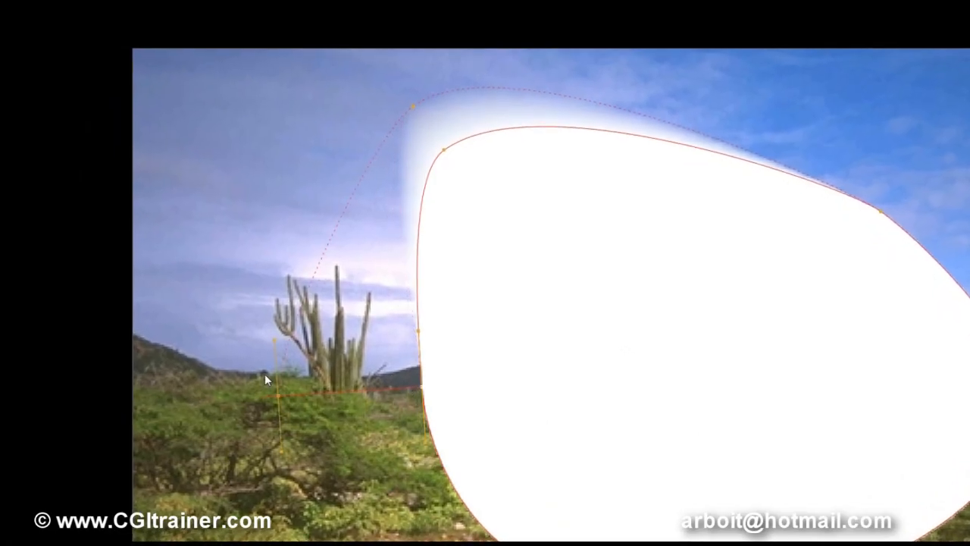
pyautogui.moveTo(425, 391); pyautogui.dragTo(403, 364)
pyautogui.moveTo(404, 417); pyautogui.dragTo(418, 393)
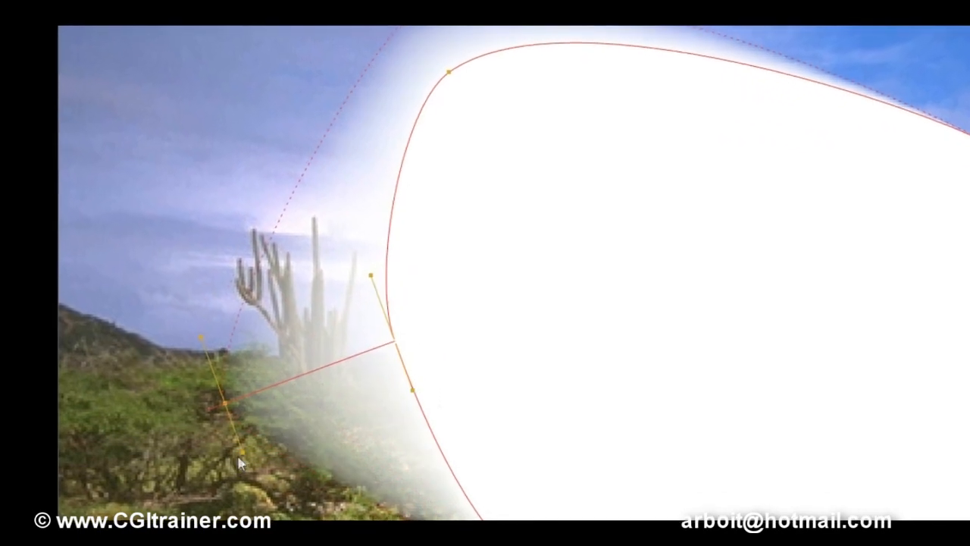
pyautogui.moveTo(241, 454); pyautogui.dragTo(270, 439)
pyautogui.moveTo(197, 441); pyautogui.dragTo(223, 354)
pyautogui.moveTo(224, 354); pyautogui.dragTo(248, 294)
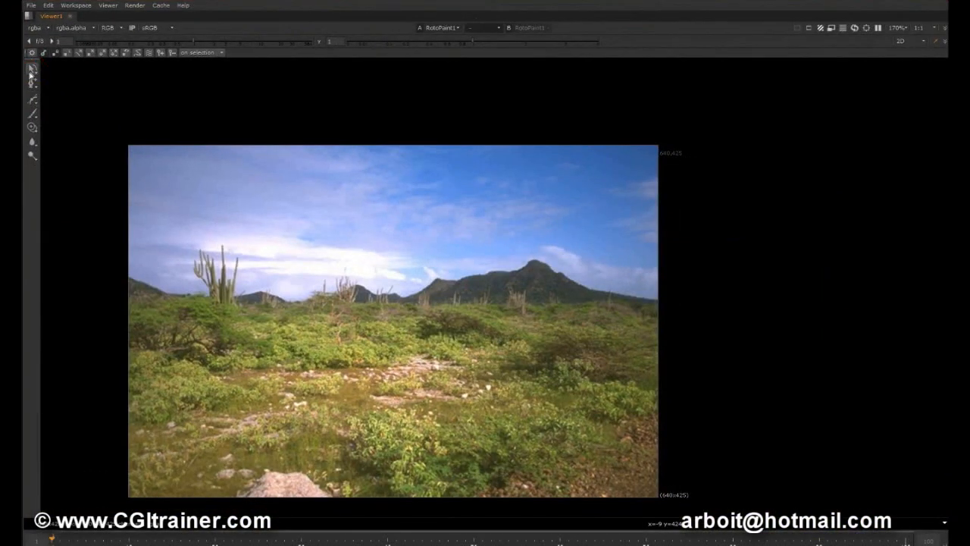
# Draw a new closed four-cornered Bezier shape with straight edges over the sky and bushes beside the cactus.
pyautogui.click(32, 71)
pyautogui.click(34, 101)
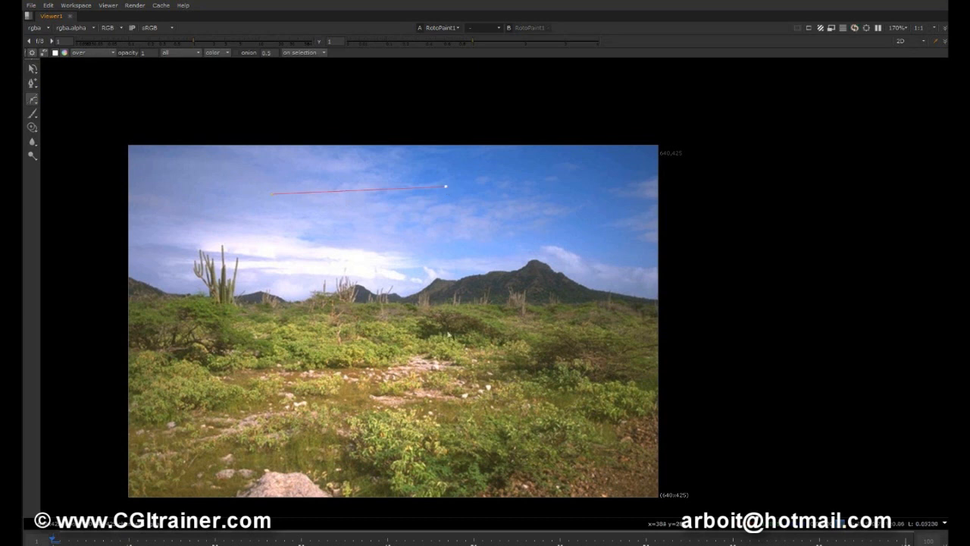
pyautogui.click(272, 192)
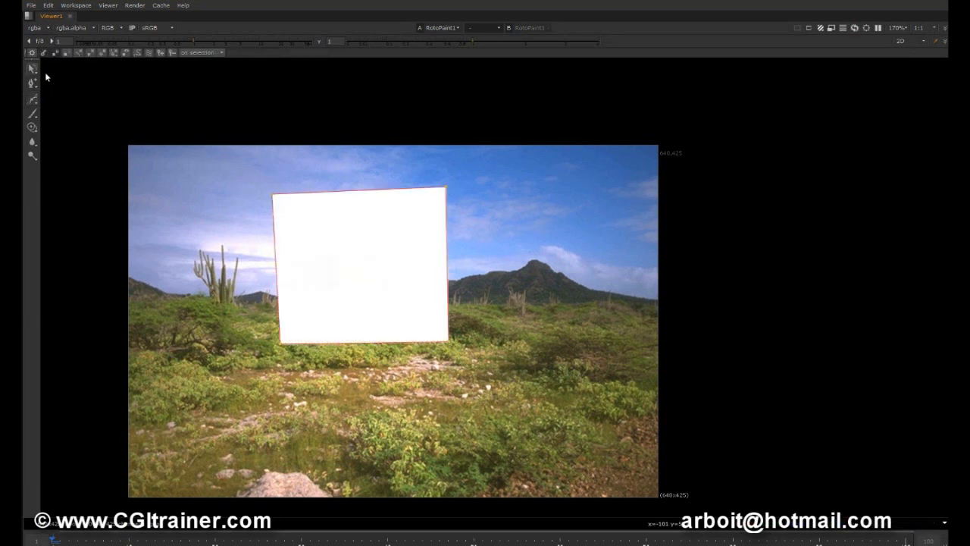
# With Select All active, drag the shape's upper-left corner outward, smooth it and lower it toward the cactus.
pyautogui.click(35, 68)
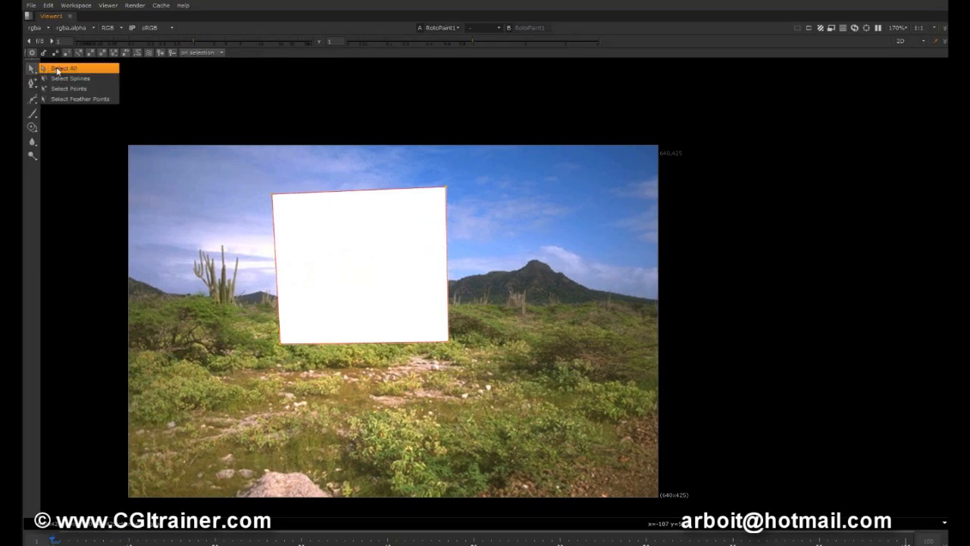
pyautogui.click(59, 69)
pyautogui.moveTo(274, 196); pyautogui.dragTo(218, 178)
pyautogui.press('z')
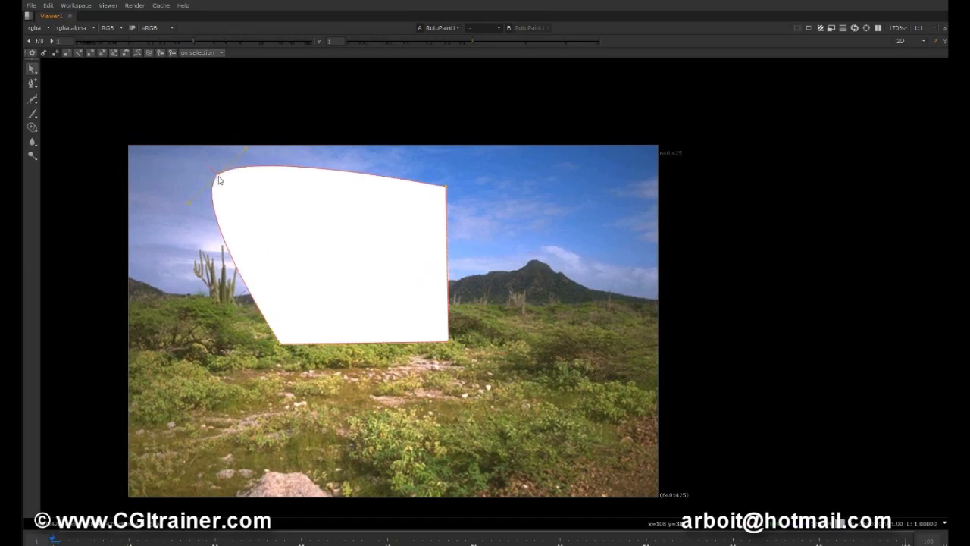
pyautogui.moveTo(219, 179); pyautogui.dragTo(218, 215)
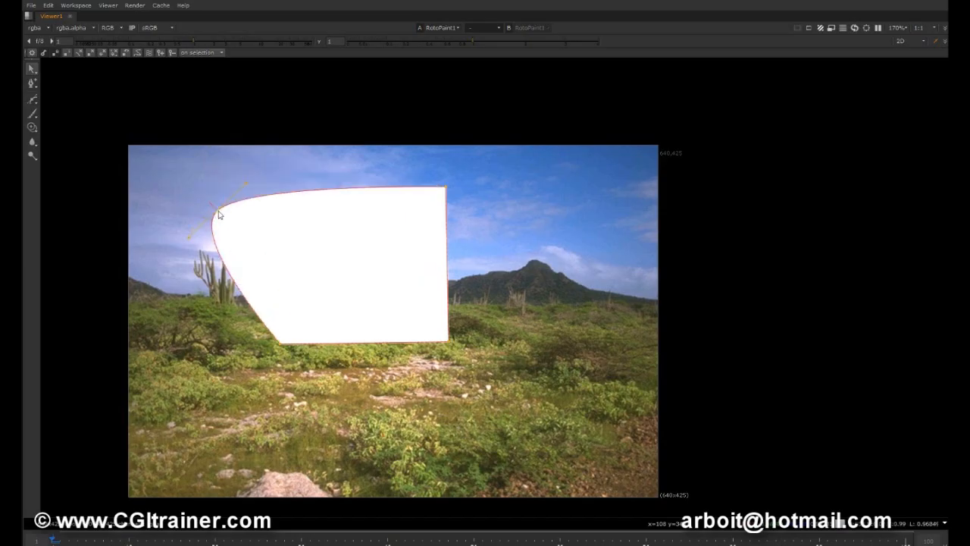
# Turn the upper-left point back into a cusp, smooth it repeatedly and adjust its tangent handle into a wide curve.
pyautogui.hotkey('shift', 'z')
pyautogui.press('z')
pyautogui.press('z')
pyautogui.press('z')
pyautogui.press('z')
pyautogui.press('z')
pyautogui.moveTo(271, 158); pyautogui.dragTo(257, 171)
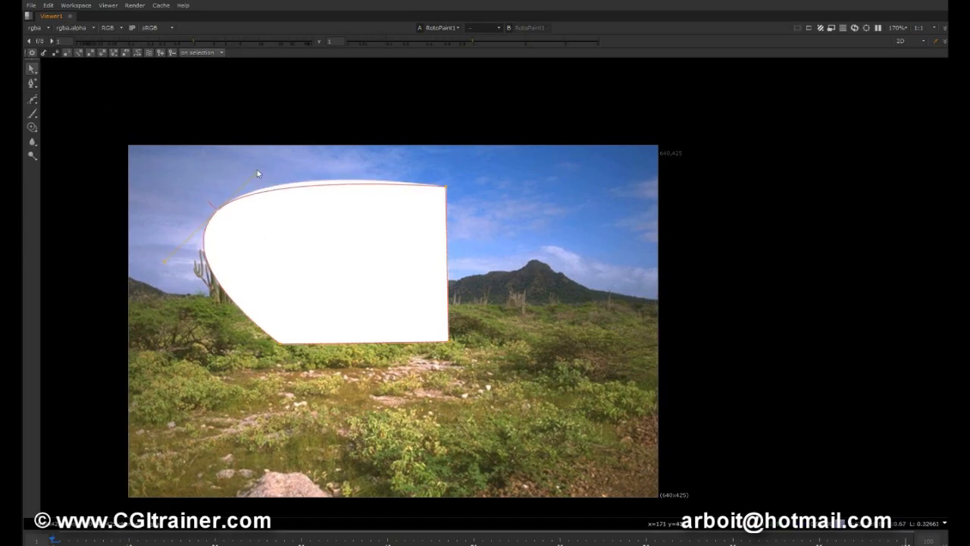
pyautogui.rightClick(218, 215)
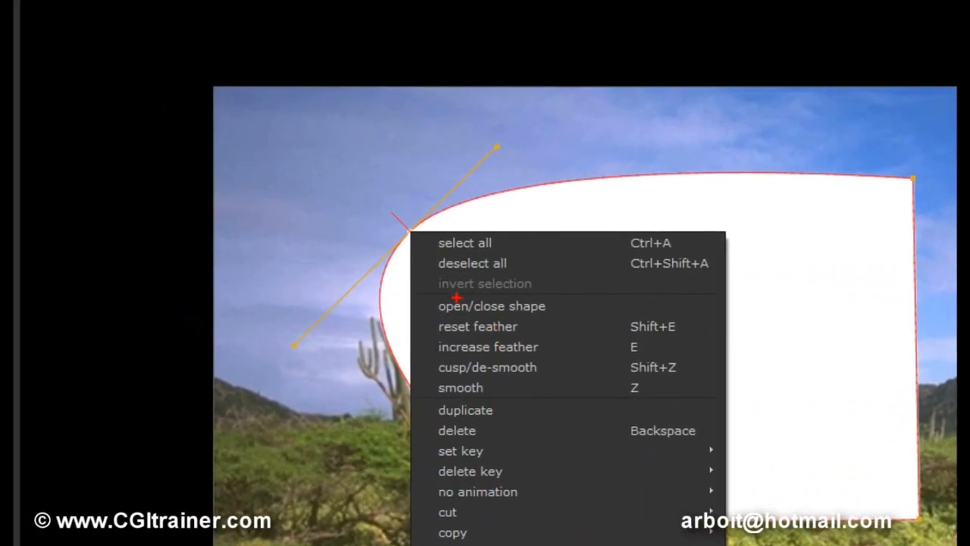
pyautogui.moveTo(439, 296)
pyautogui.mouseDown()
pyautogui.moveTo(413, 335)
pyautogui.moveTo(491, 388)
pyautogui.moveTo(692, 384)
pyautogui.mouseUp()
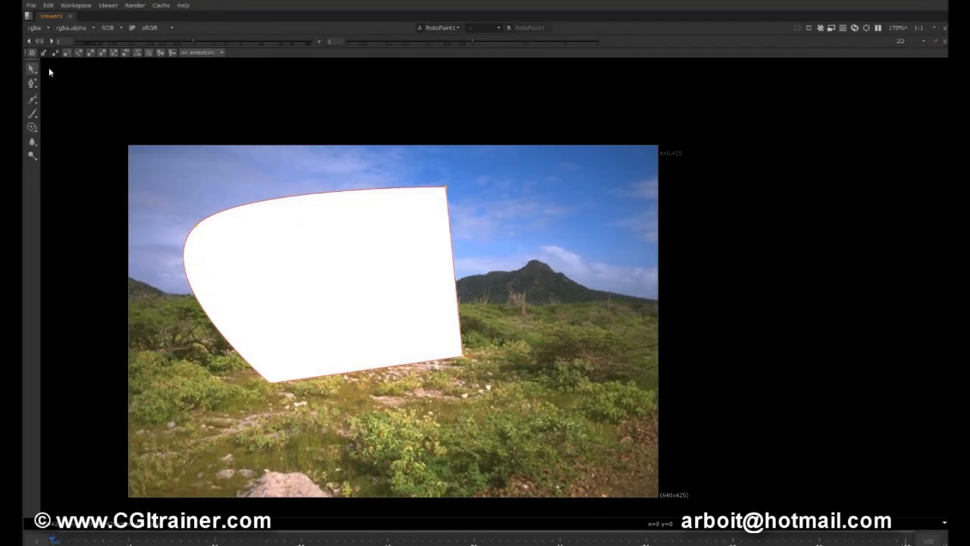
# Using Select Feather Points, select all of the shape's points and scale them outward into a wide soft feather.
pyautogui.rightClick(33, 70)
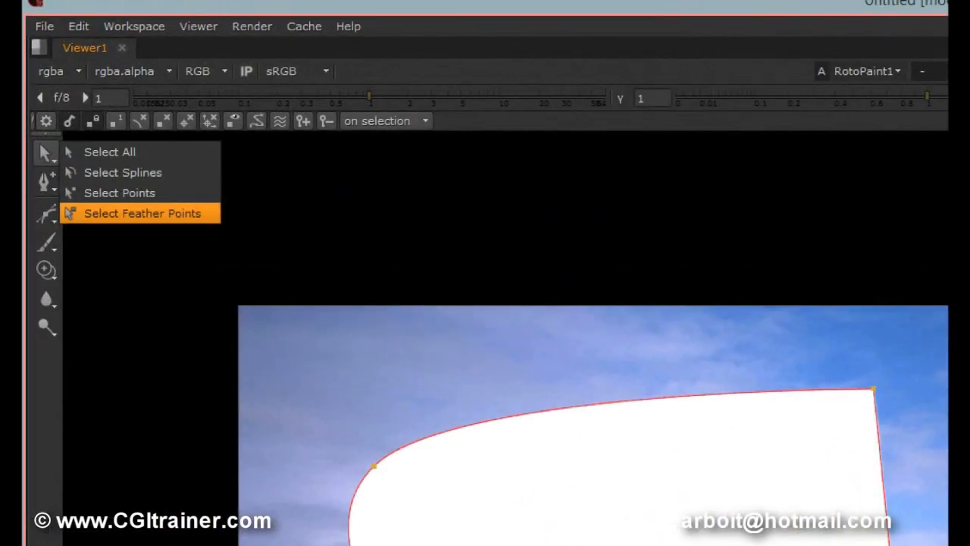
pyautogui.moveTo(88, 229)
pyautogui.mouseDown()
pyautogui.moveTo(238, 238)
pyautogui.moveTo(221, 202)
pyautogui.mouseUp()
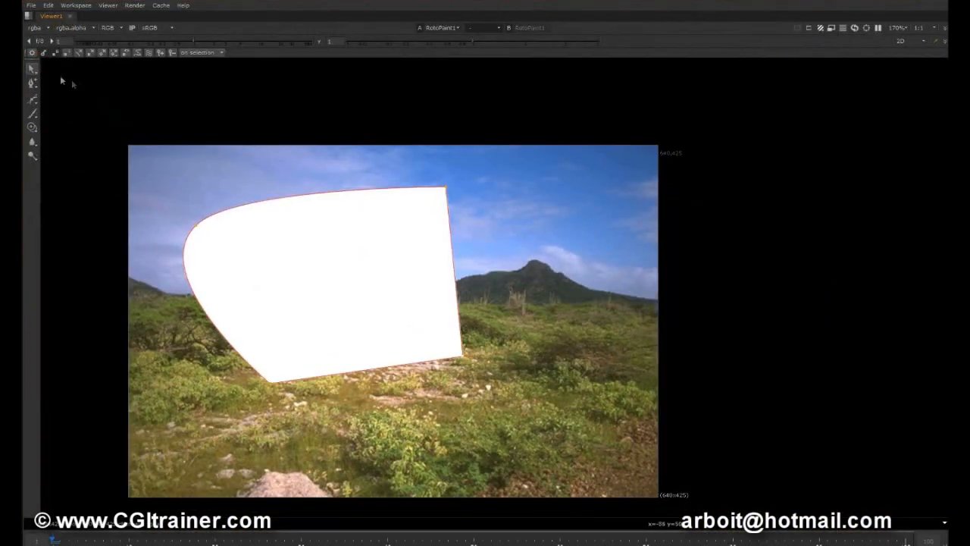
pyautogui.hotkey('ctrl', 'a')
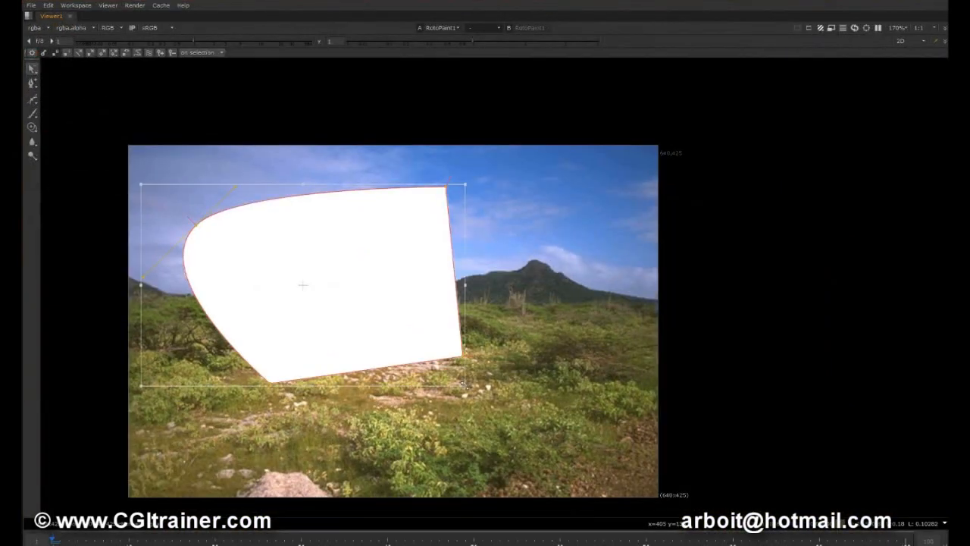
pyautogui.moveTo(518, 414); pyautogui.dragTo(569, 440)
pyautogui.moveTo(378, 305)
pyautogui.mouseDown()
pyautogui.moveTo(439, 312)
pyautogui.moveTo(410, 268)
pyautogui.moveTo(381, 303)
pyautogui.moveTo(409, 318)
pyautogui.moveTo(388, 279)
pyautogui.moveTo(372, 318)
pyautogui.moveTo(402, 296)
pyautogui.moveTo(395, 304)
pyautogui.mouseUp()
# Restore the full workspace and animate the feathered shape by resizing it at a later frame, moving the RotoPaint1 node aside.
pyautogui.press('space')
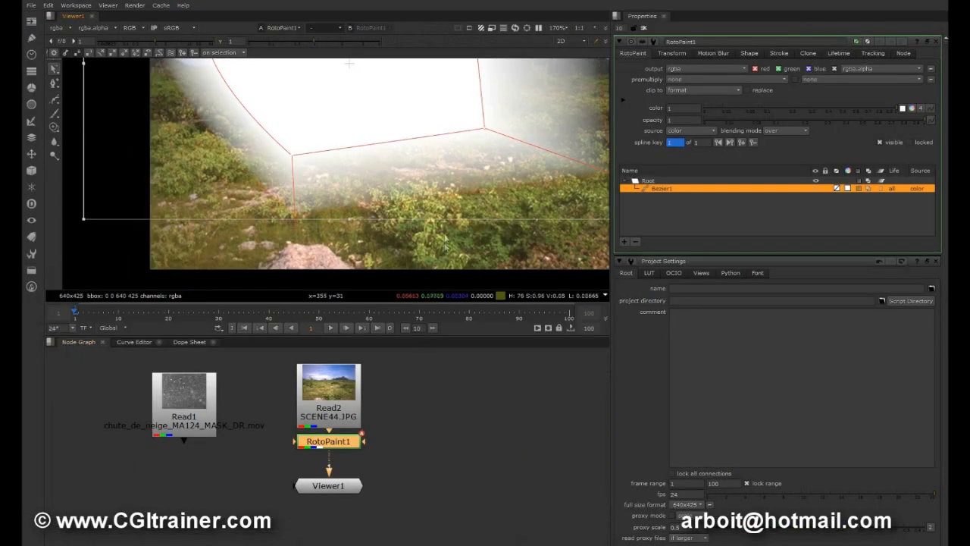
pyautogui.scroll(-1, 425, 174)
pyautogui.moveTo(425, 175); pyautogui.dragTo(381, 212, button='middle')
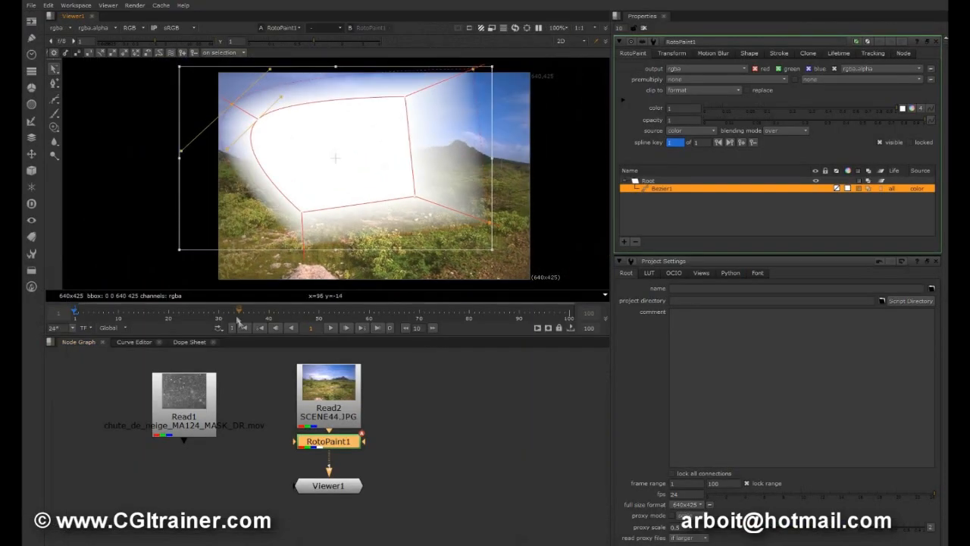
pyautogui.moveTo(234, 316); pyautogui.dragTo(339, 313)
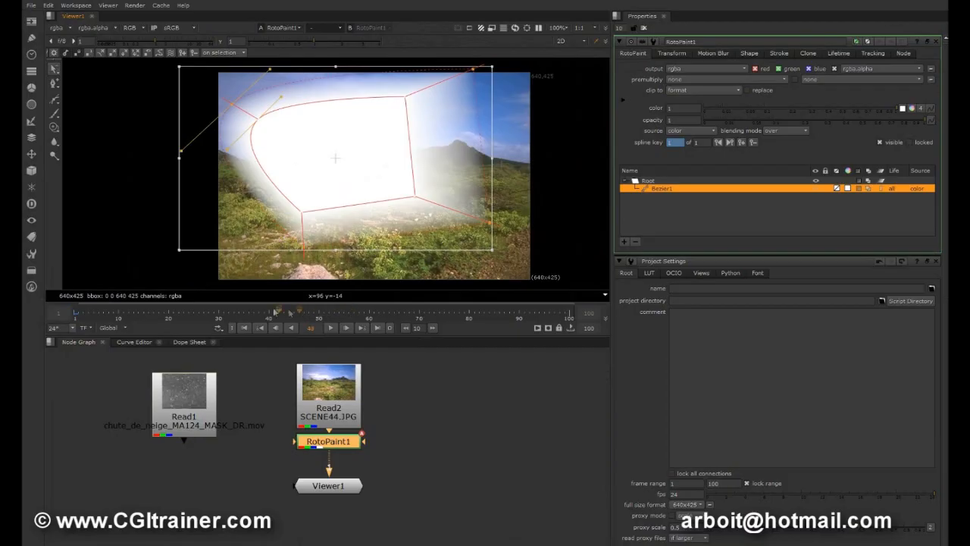
pyautogui.moveTo(494, 245); pyautogui.dragTo(452, 217)
pyautogui.moveTo(299, 310); pyautogui.dragTo(211, 345)
pyautogui.moveTo(327, 441); pyautogui.dragTo(423, 435)
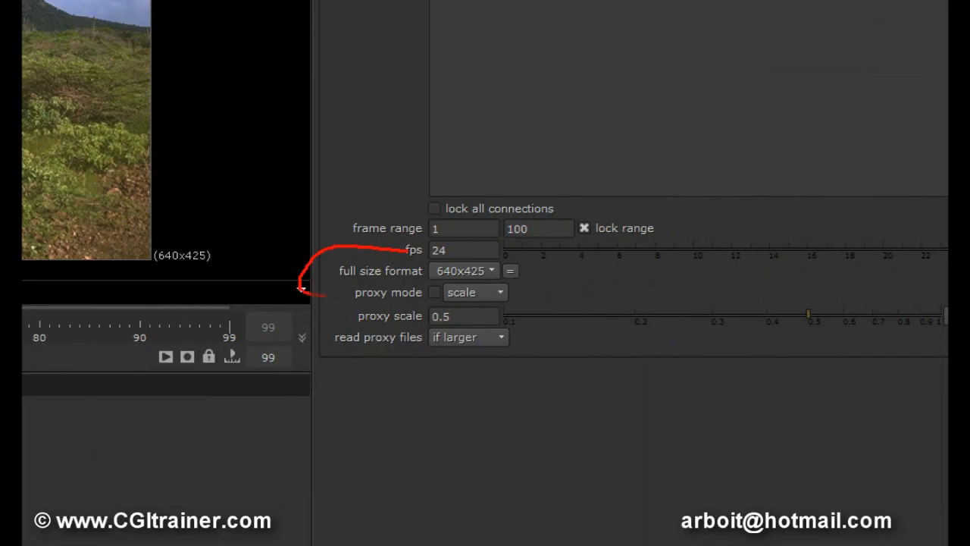
pyautogui.moveTo(344, 256); pyautogui.dragTo(209, 191)
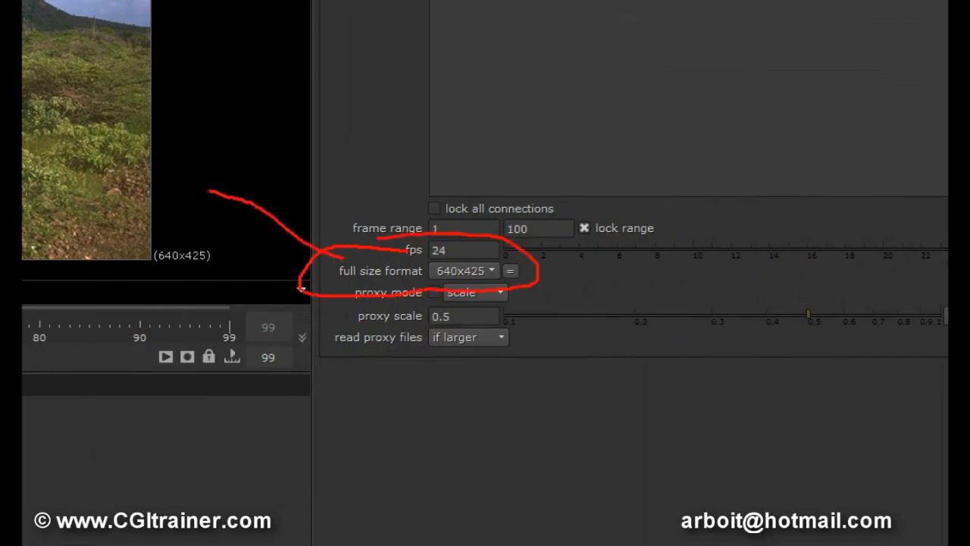
pyautogui.moveTo(215, 156); pyautogui.dragTo(169, 213)
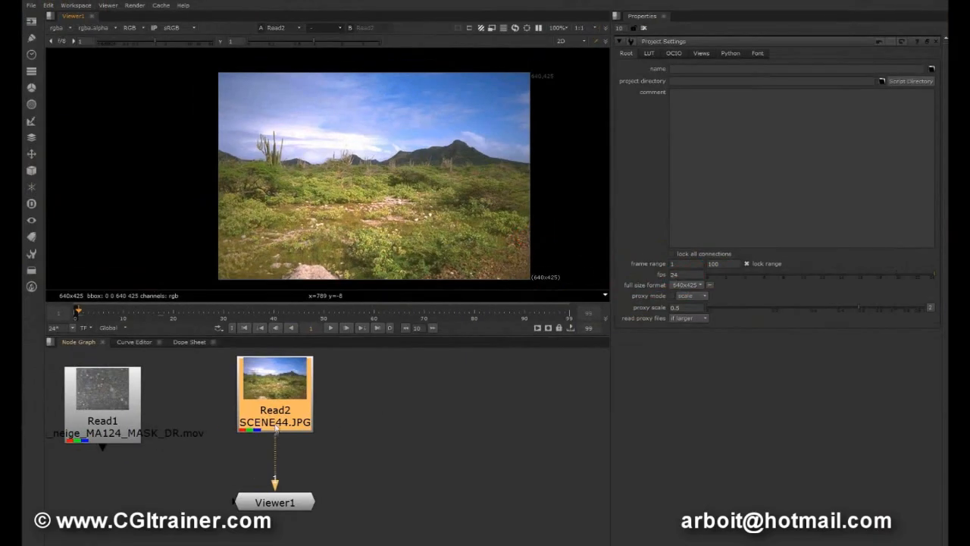
# Preview the snow clip from Read1 in the viewer, return to the first frame and reconnect the viewer to Read2.
pyautogui.moveTo(275, 466); pyautogui.dragTo(121, 405)
pyautogui.click(330, 328)
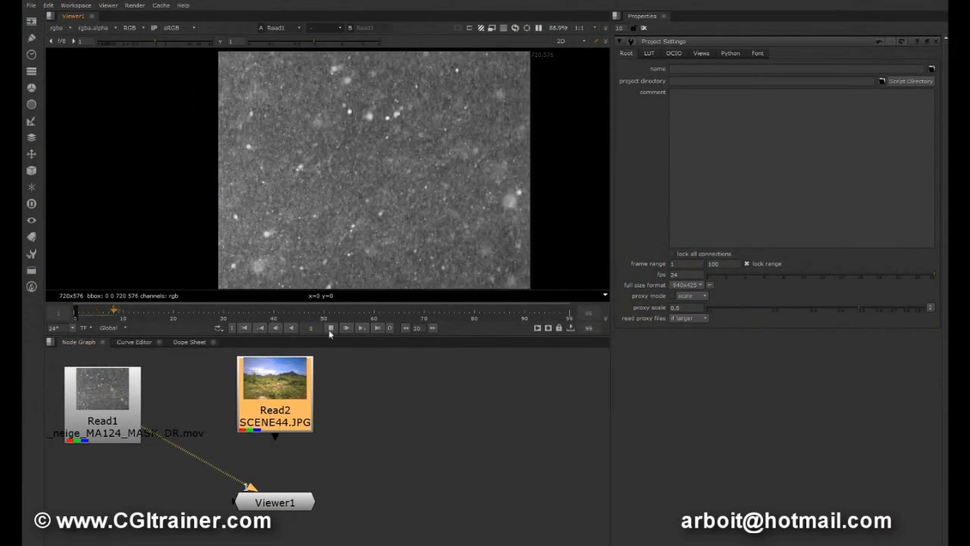
pyautogui.click(329, 331)
pyautogui.click(244, 328)
pyautogui.moveTo(151, 429); pyautogui.dragTo(288, 383)
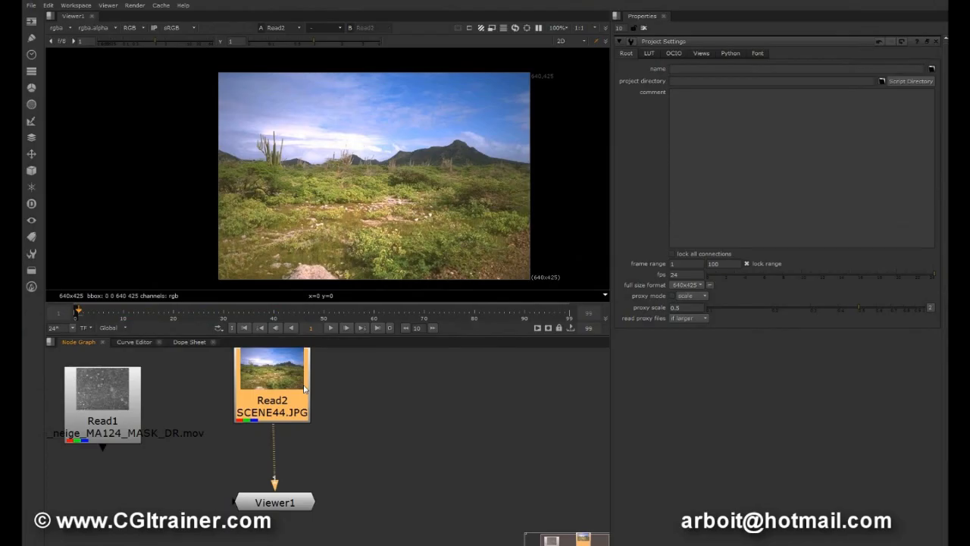
# Add a ColorCorrect node after Read2 with master saturation 0.27 and gamma 0.81, placing it beside Read2 with the viewer below.
pyautogui.press('c')
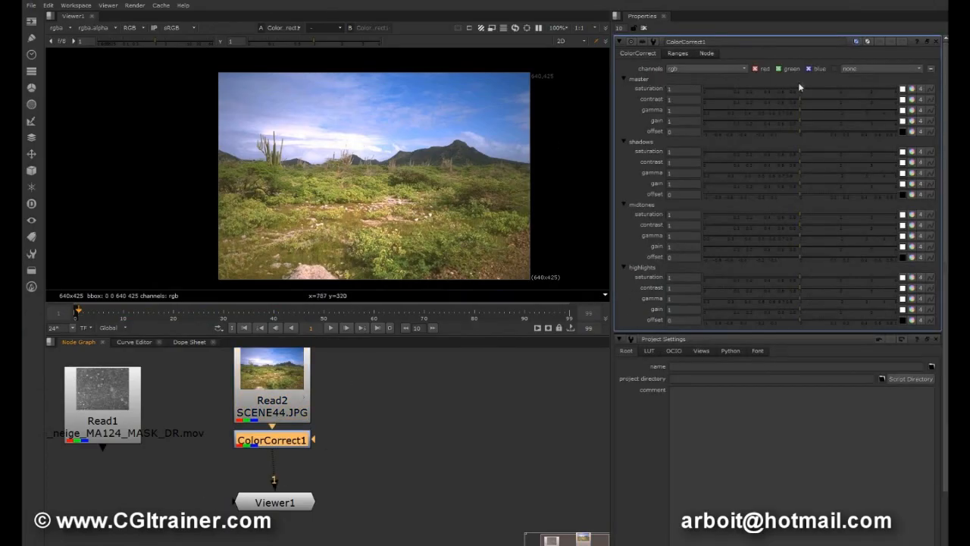
pyautogui.moveTo(798, 87); pyautogui.dragTo(753, 91)
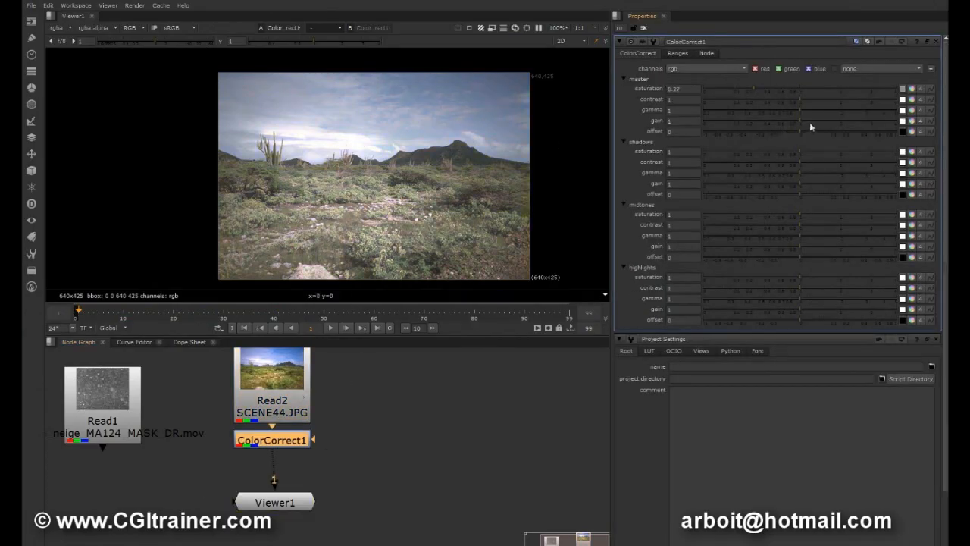
pyautogui.moveTo(802, 111)
pyautogui.mouseDown()
pyautogui.moveTo(813, 110)
pyautogui.moveTo(787, 112)
pyautogui.mouseUp()
pyautogui.scroll(-2, 273, 394)
pyautogui.moveTo(282, 438); pyautogui.dragTo(369, 394)
pyautogui.moveTo(280, 486); pyautogui.dragTo(357, 505)
# Add a Grade node after ColorCorrect1, set its whitepoint to 0.32 and place it below ColorCorrect1.
pyautogui.click(356, 395)
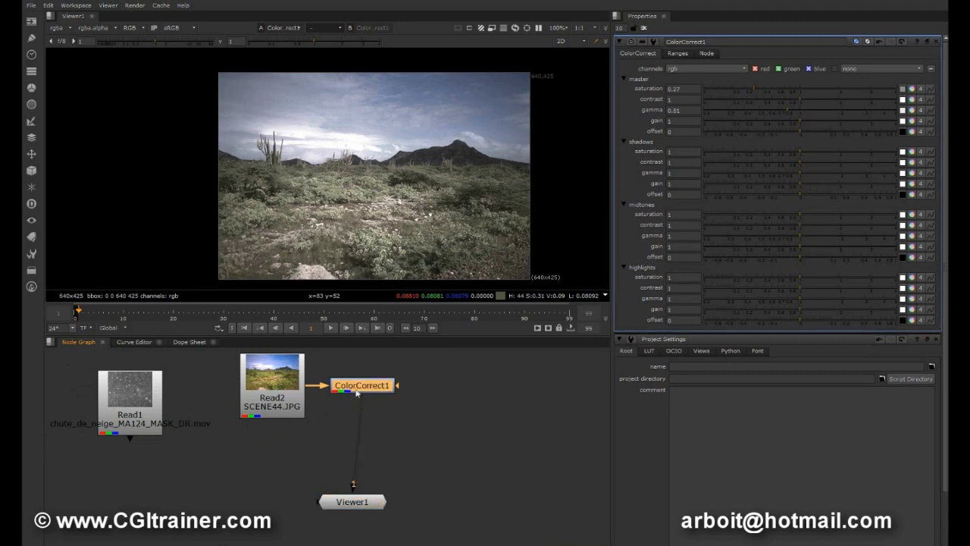
pyautogui.press('g')
pyautogui.moveTo(793, 92); pyautogui.dragTo(760, 89)
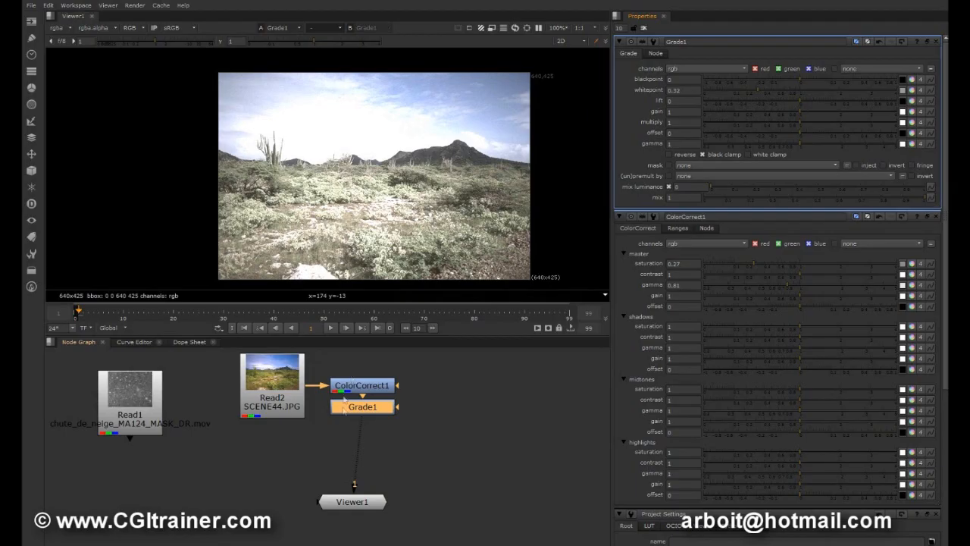
pyautogui.moveTo(372, 416); pyautogui.dragTo(463, 418)
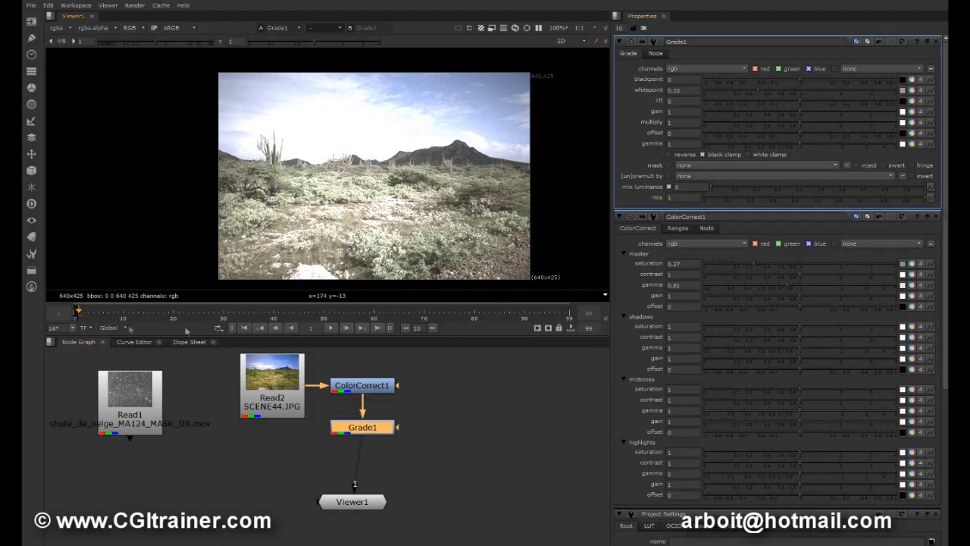
pyautogui.click(504, 431)
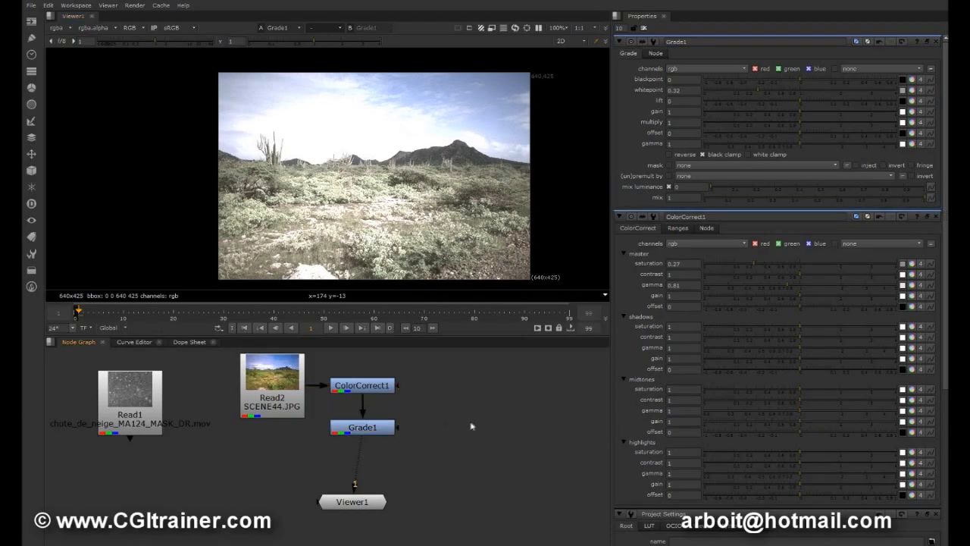
# Add a RotoPaint node to the right of Grade1 and connect Grade1's mask input to it.
pyautogui.moveTo(355, 429); pyautogui.dragTo(356, 437)
pyautogui.click(501, 413)
pyautogui.press('p')
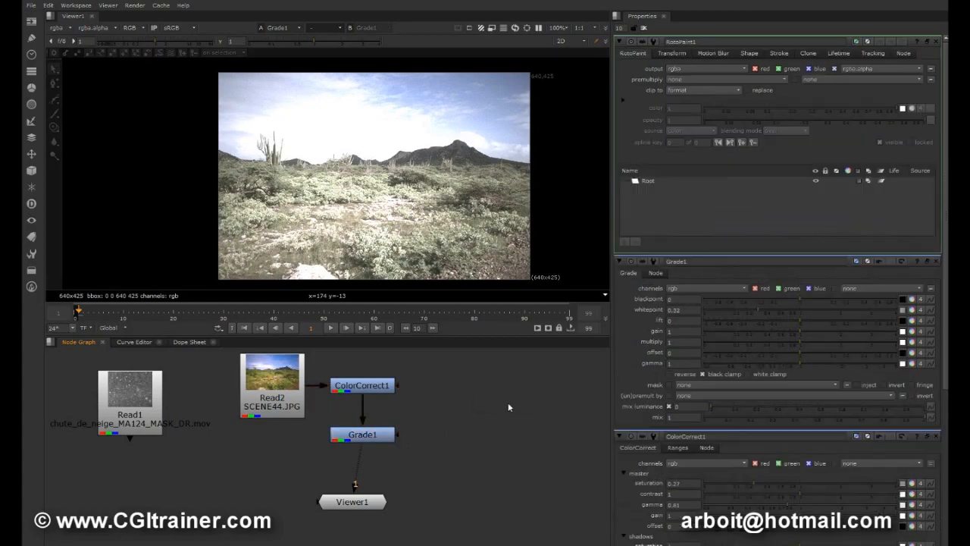
pyautogui.moveTo(507, 402); pyautogui.dragTo(487, 437)
pyautogui.moveTo(395, 438); pyautogui.dragTo(487, 437)
# Draw a closed Bezier shape around the bare clearing in the landscape's foreground as the Grade1 mask, using the enlarged viewer.
pyautogui.scroll(2, 388, 221)
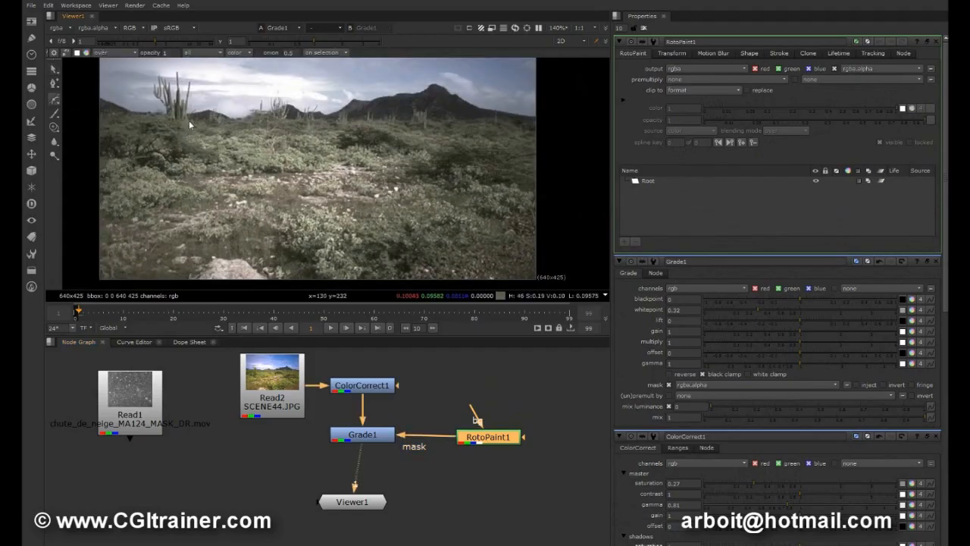
pyautogui.press('space')
pyautogui.moveTo(258, 272); pyautogui.dragTo(436, 181, button='middle')
pyautogui.scroll(3, 510, 211)
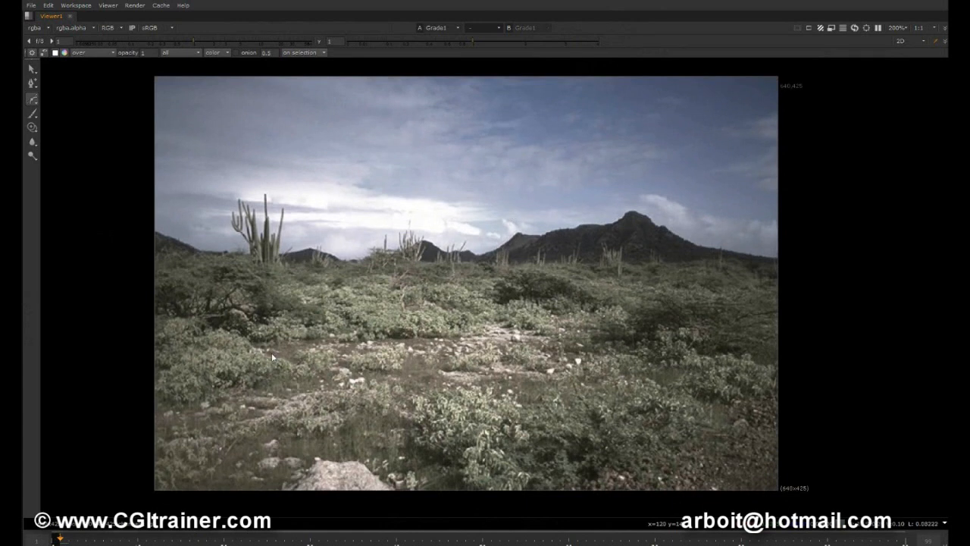
pyautogui.click(296, 339)
pyautogui.moveTo(405, 336); pyautogui.dragTo(504, 324)
pyautogui.moveTo(568, 326)
pyautogui.mouseDown()
pyautogui.moveTo(557, 338)
pyautogui.moveTo(678, 350)
pyautogui.moveTo(678, 381)
pyautogui.moveTo(628, 378)
pyautogui.moveTo(602, 391)
pyautogui.mouseUp()
pyautogui.moveTo(512, 408); pyautogui.dragTo(436, 412)
pyautogui.moveTo(462, 346)
pyautogui.mouseDown(button='middle')
pyautogui.moveTo(508, 294)
pyautogui.moveTo(456, 301)
pyautogui.mouseUp(button='middle')
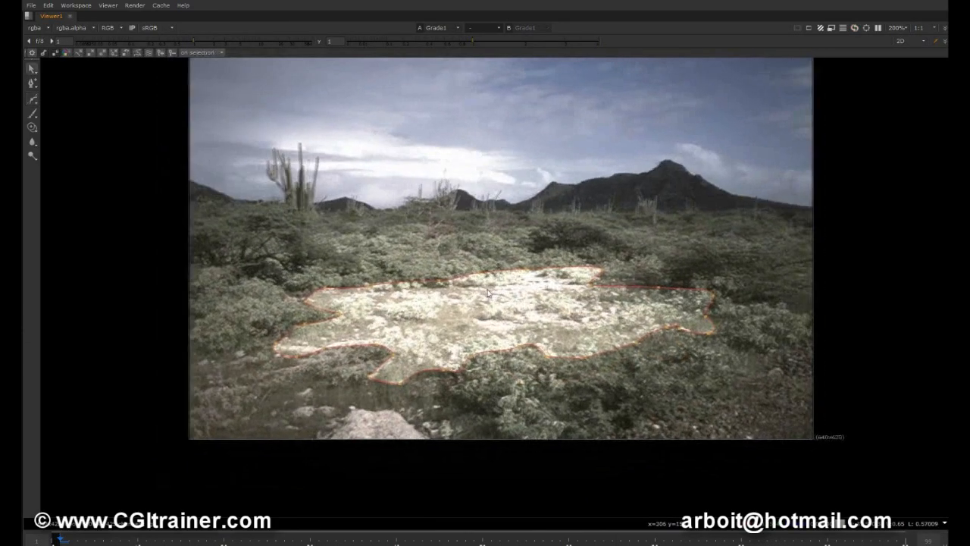
pyautogui.scroll(-1, 508, 294)
pyautogui.press('space')
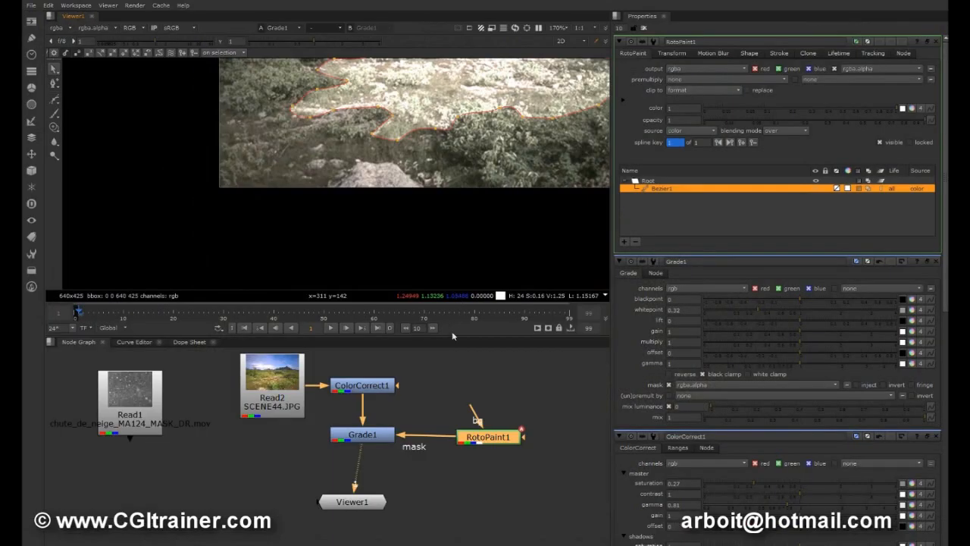
# Pull the Bezier shape's feather points outward around the clearing, extending the falloff past the image's right edge.
pyautogui.click(346, 440)
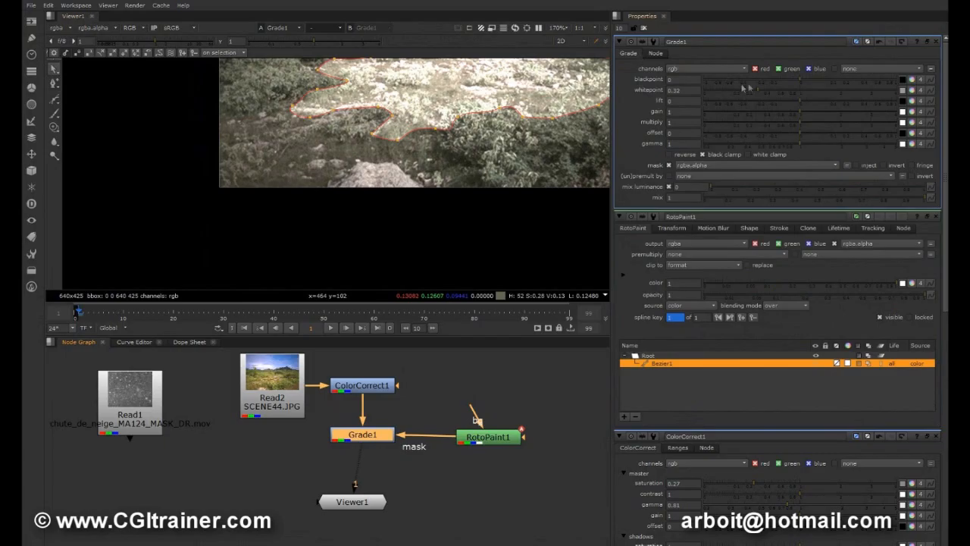
pyautogui.press('space')
pyautogui.moveTo(448, 178); pyautogui.dragTo(446, 142, button='middle')
pyautogui.moveTo(37, 66); pyautogui.dragTo(76, 100)
pyautogui.moveTo(179, 186); pyautogui.dragTo(749, 378)
pyautogui.moveTo(650, 280); pyautogui.dragTo(713, 278)
pyautogui.moveTo(454, 337); pyautogui.dragTo(454, 372)
pyautogui.moveTo(745, 237); pyautogui.dragTo(605, 326)
pyautogui.moveTo(713, 282); pyautogui.dragTo(738, 279)
pyautogui.moveTo(656, 282); pyautogui.dragTo(675, 279)
pyautogui.click(528, 342)
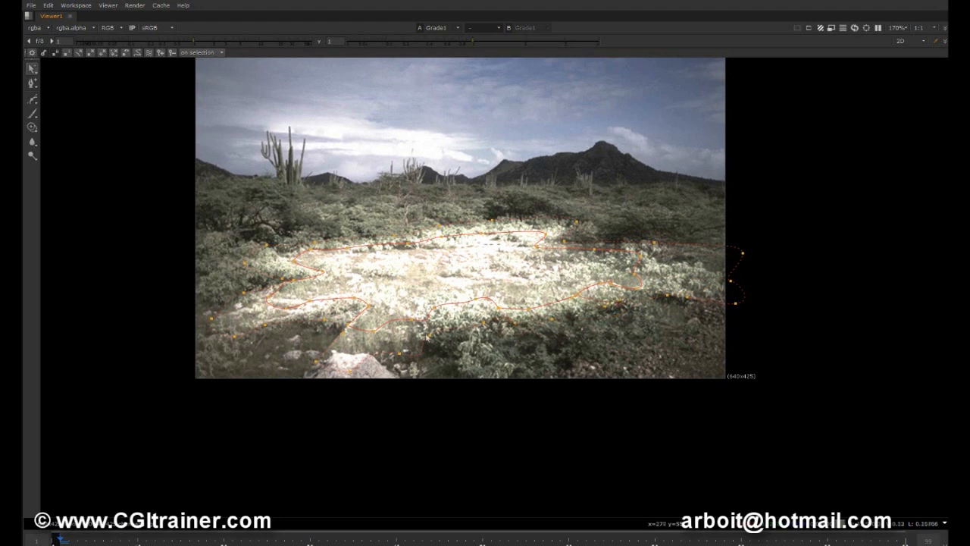
# Adjust the feather points on the shape's lower-left side, extending the soft edge to the image's left border.
pyautogui.moveTo(346, 327); pyautogui.dragTo(323, 319)
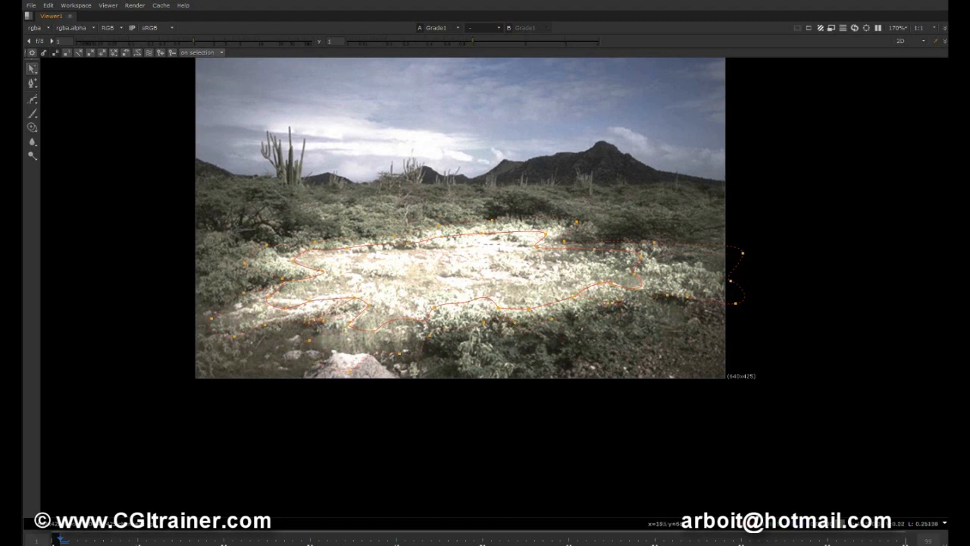
pyautogui.moveTo(234, 336); pyautogui.dragTo(198, 326)
pyautogui.moveTo(177, 272); pyautogui.dragTo(272, 332)
pyautogui.moveTo(240, 316); pyautogui.dragTo(218, 303)
pyautogui.click(257, 294)
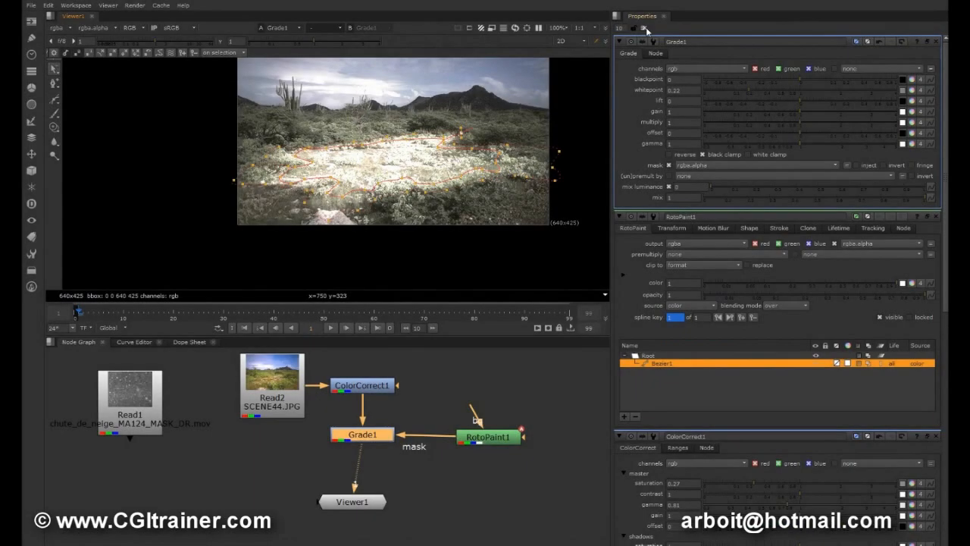
# Close all open node properties, reopen Grade1's properties and set its whitepoint to 0.27.
pyautogui.click(643, 27)
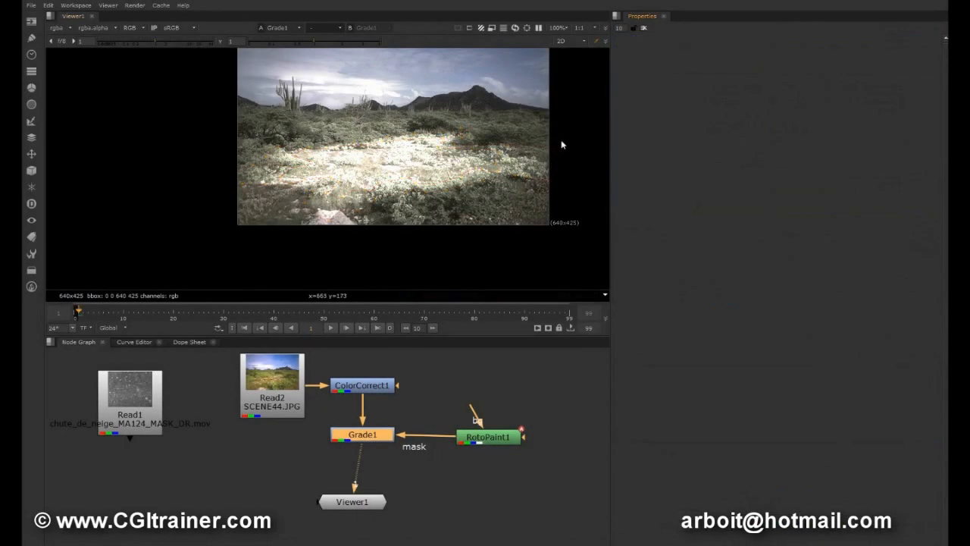
pyautogui.doubleClick(381, 435)
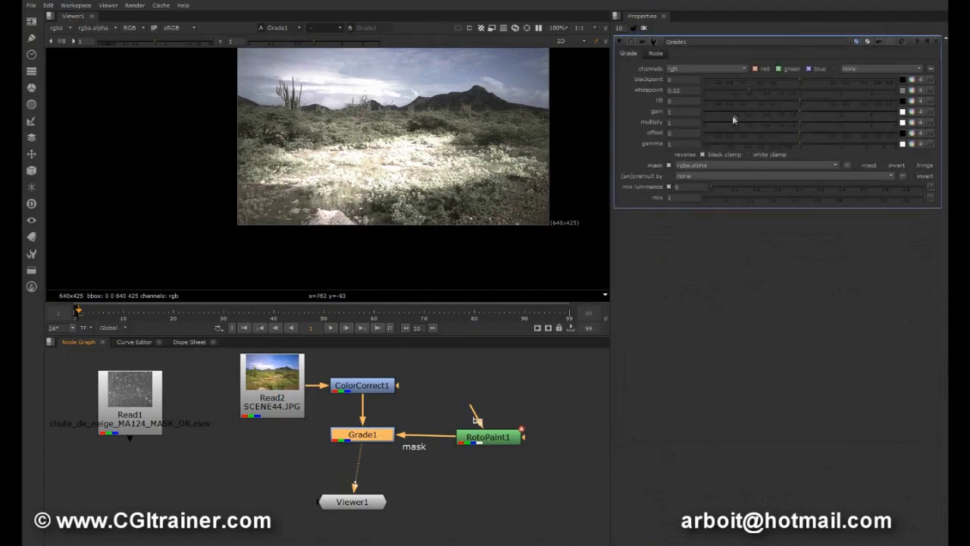
pyautogui.moveTo(734, 89); pyautogui.dragTo(754, 84)
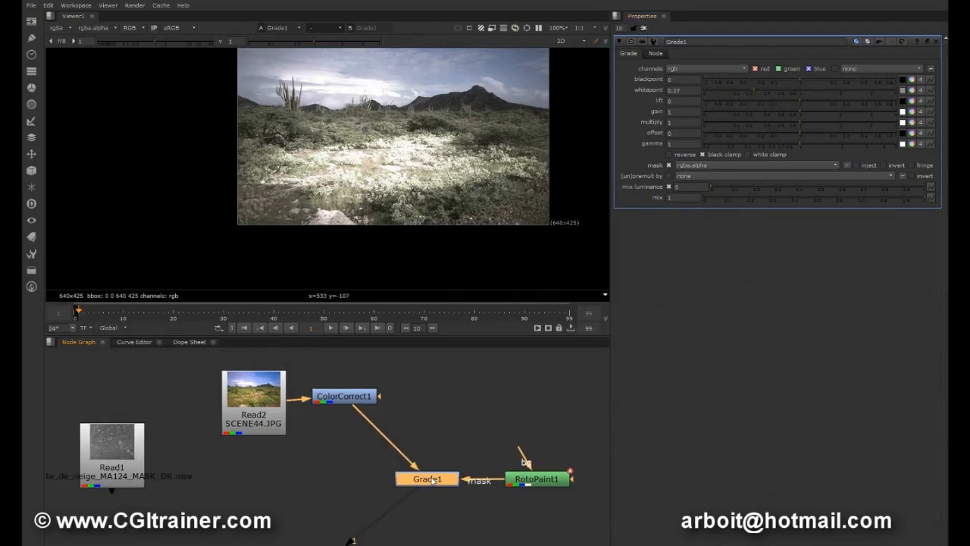
# Add a Merge node above Viewer1 with Grade1 as input A and ColorCorrect1 as input B, feeding the viewer.
pyautogui.moveTo(441, 428); pyautogui.dragTo(399, 407, button='middle')
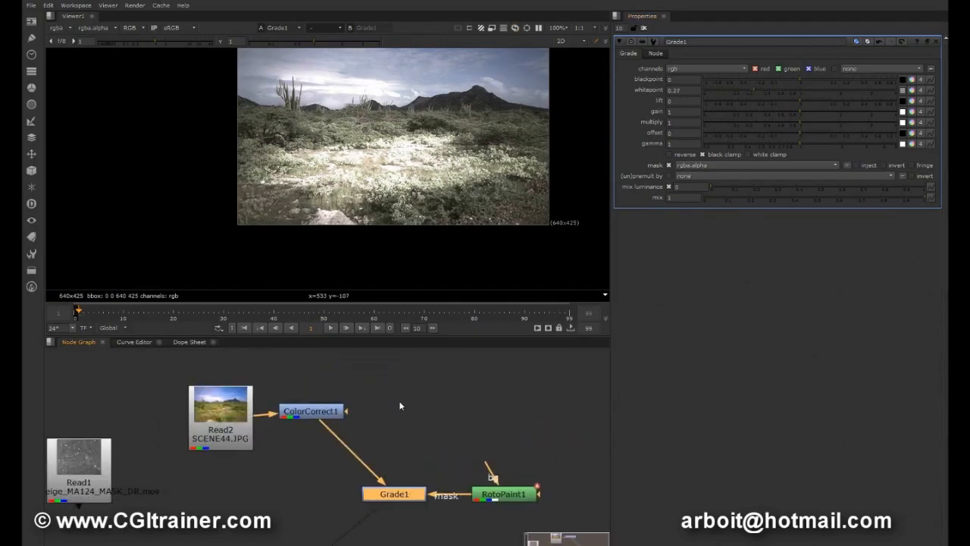
pyautogui.press('m')
pyautogui.moveTo(562, 502); pyautogui.dragTo(310, 414)
pyautogui.moveTo(413, 451); pyautogui.dragTo(417, 408, button='middle')
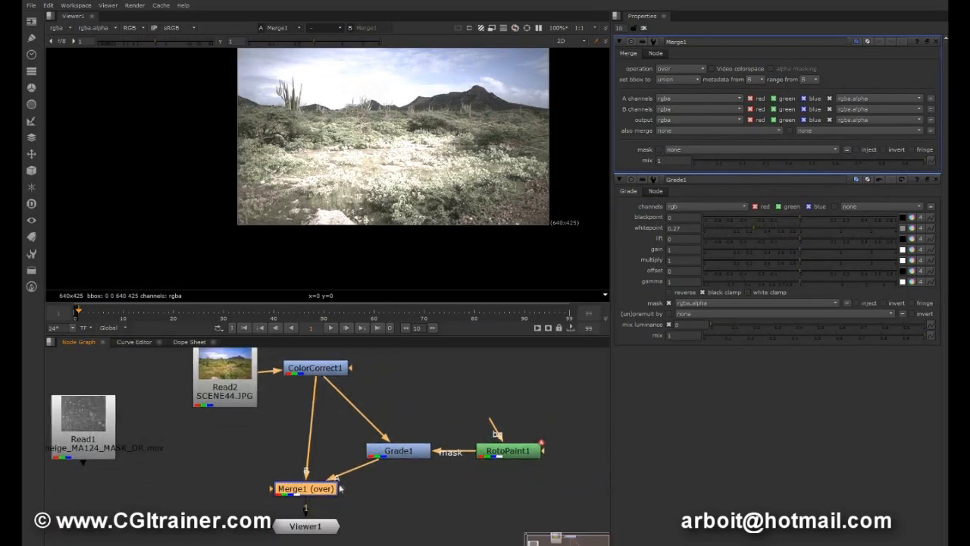
pyautogui.moveTo(336, 492); pyautogui.dragTo(361, 497)
pyautogui.moveTo(383, 464); pyautogui.dragTo(415, 499)
pyautogui.moveTo(322, 476); pyautogui.dragTo(391, 451)
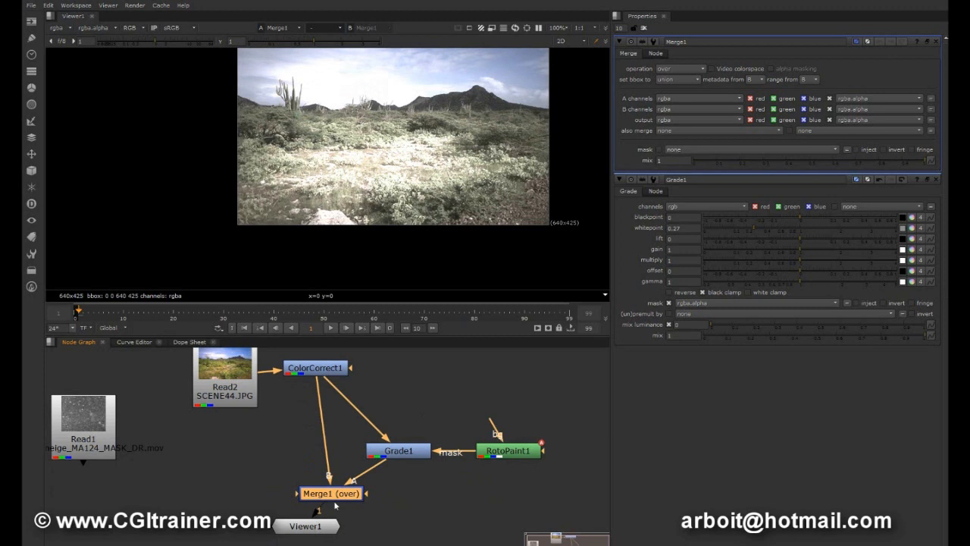
pyautogui.moveTo(335, 495); pyautogui.dragTo(317, 492)
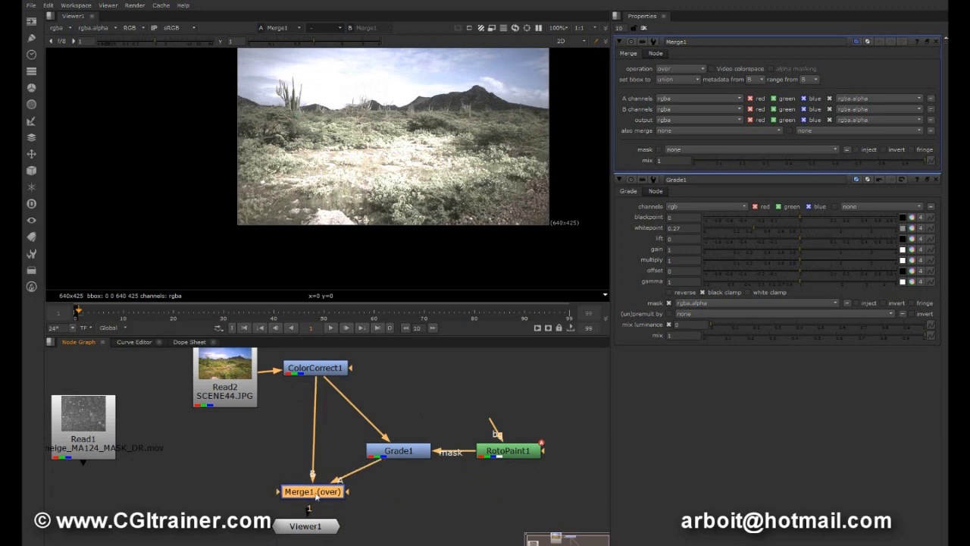
# Set Merge1's operation to copy and test how its mix value blends the graded image.
pyautogui.click(680, 73)
pyautogui.click(680, 39)
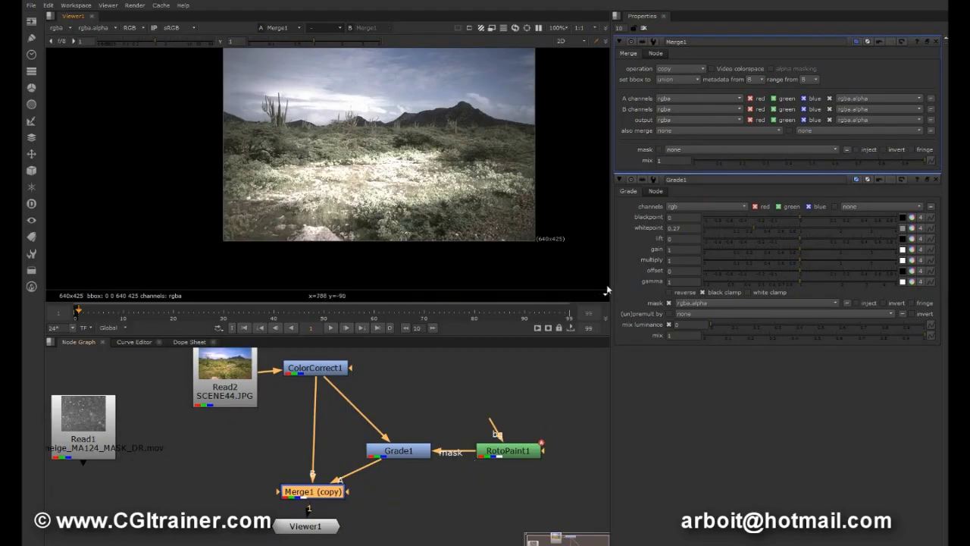
pyautogui.moveTo(919, 161)
pyautogui.mouseDown()
pyautogui.moveTo(699, 158)
pyautogui.moveTo(929, 160)
pyautogui.mouseUp()
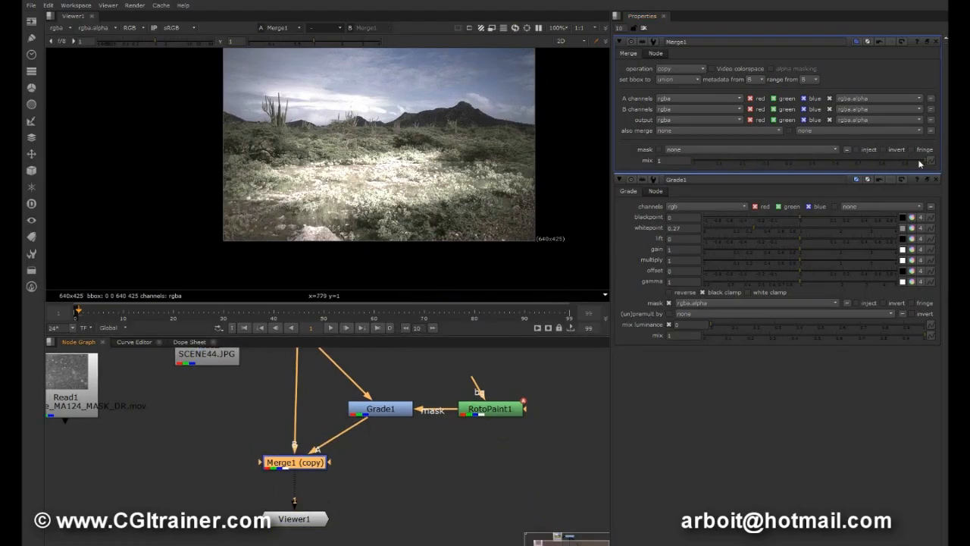
# Set Merge1's mix to 0 and set a key for it at frame 20.
pyautogui.moveTo(920, 163); pyautogui.dragTo(666, 165)
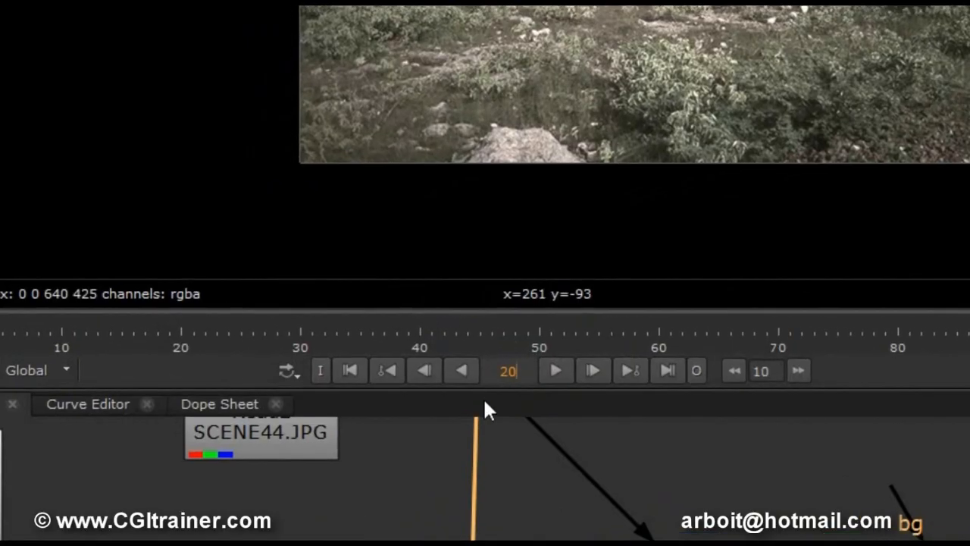
pyautogui.press('Return')
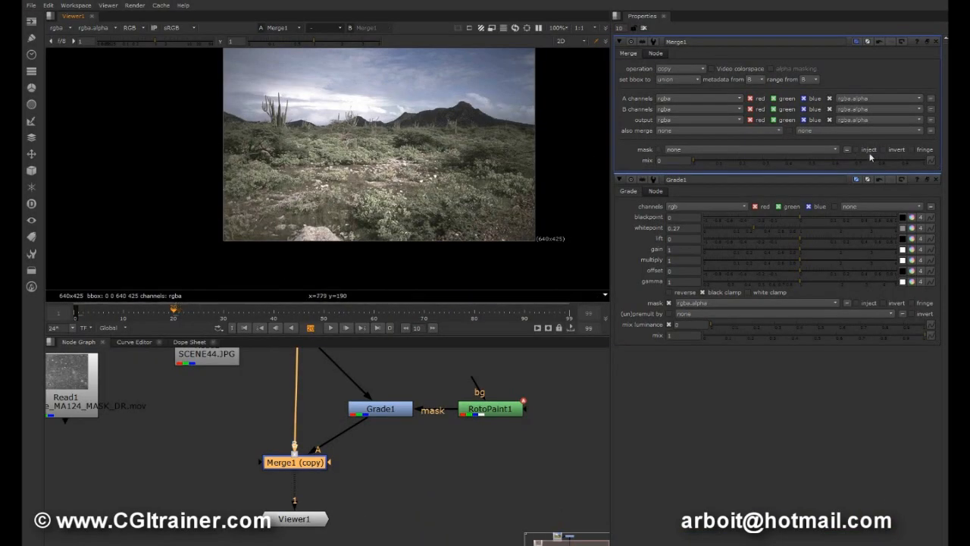
pyautogui.click(931, 159)
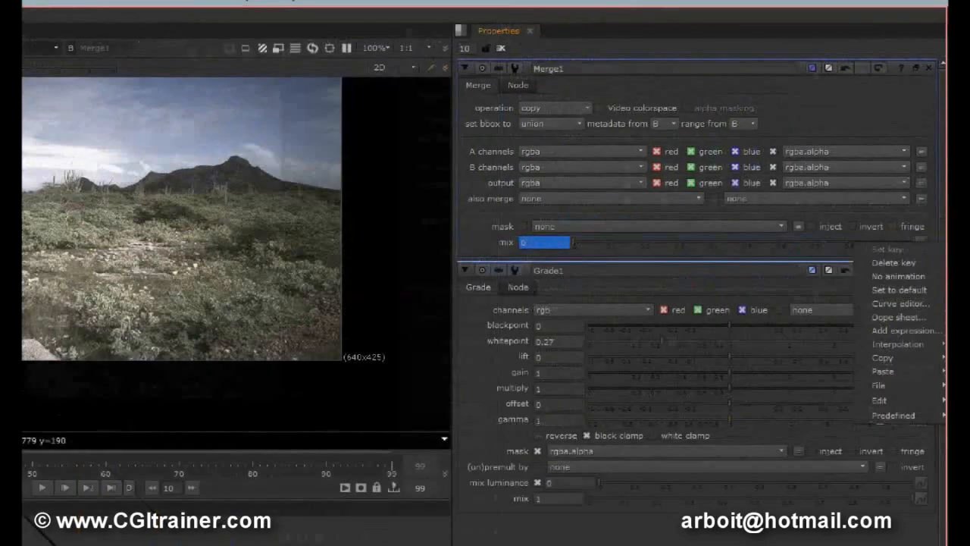
pyautogui.moveTo(916, 247)
pyautogui.mouseDown()
pyautogui.moveTo(845, 242)
pyautogui.moveTo(929, 273)
pyautogui.moveTo(921, 267)
pyautogui.mouseUp()
pyautogui.press('Escape')
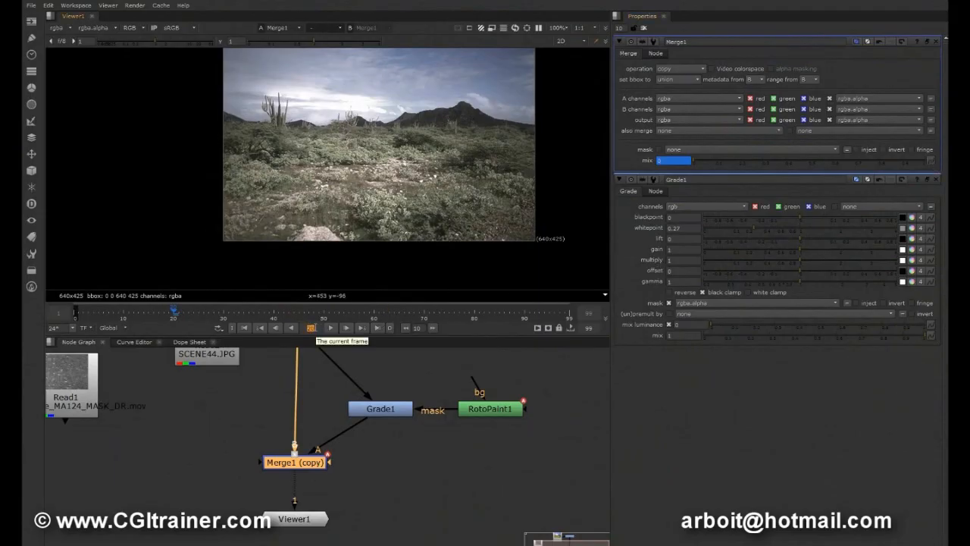
# Go to frame 60 and key Merge1's mix at 1.
pyautogui.press('Return')
pyautogui.write('1')
pyautogui.press('Return')
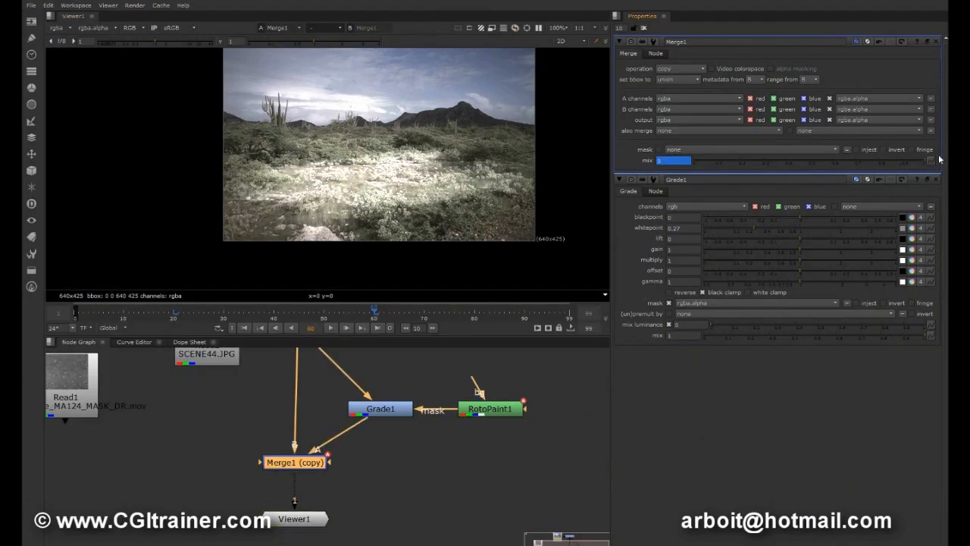
# Play the timeline from the first frame to review the animated mix of Merge1.
pyautogui.scroll(2, 328, 374)
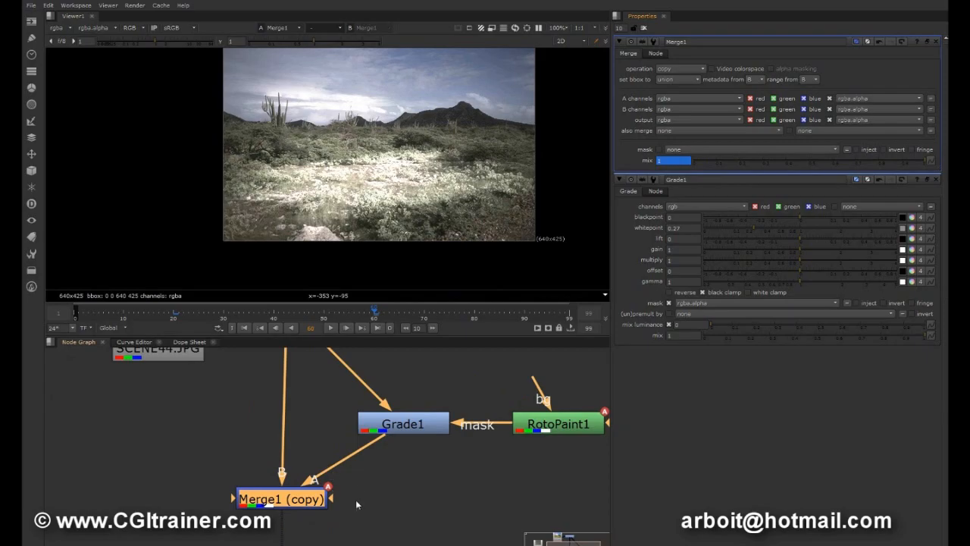
pyautogui.moveTo(309, 499); pyautogui.dragTo(311, 468, button='middle')
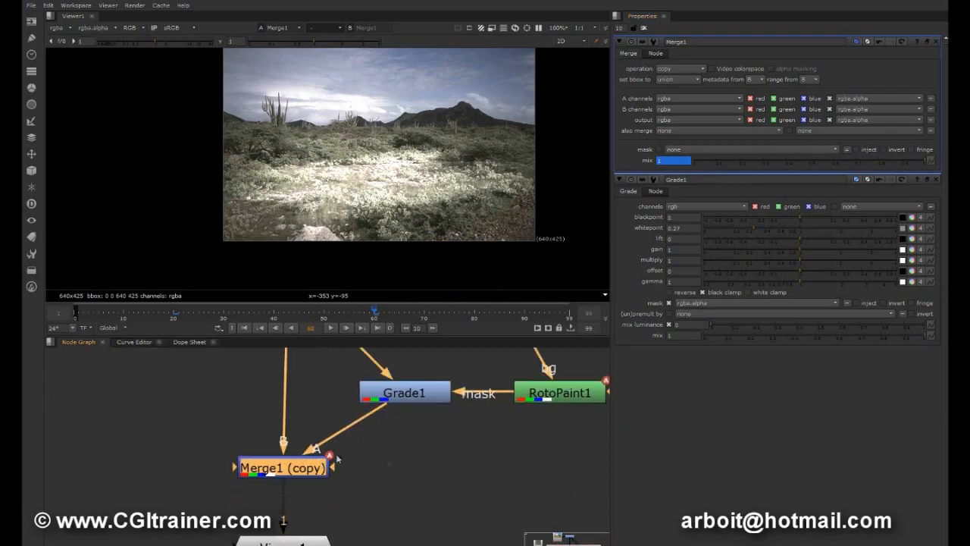
pyautogui.click(242, 328)
pyautogui.click(332, 327)
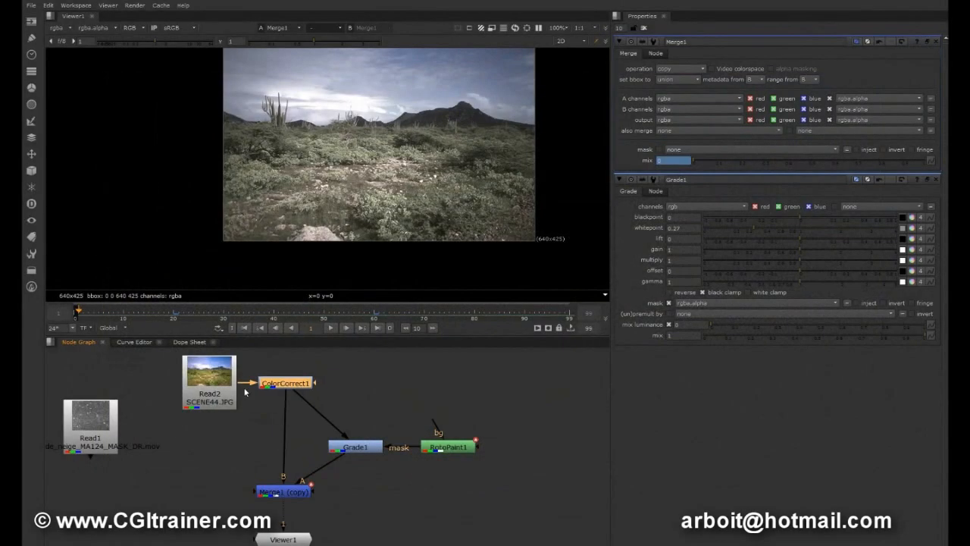
# Tidy the node layout by repositioning Read2, ColorCorrect1, Read1, Grade1 and RotoPaint1.
pyautogui.click(204, 381)
pyautogui.moveTo(205, 381); pyautogui.dragTo(209, 381)
pyautogui.moveTo(280, 386)
pyautogui.mouseDown()
pyautogui.moveTo(227, 372)
pyautogui.moveTo(284, 384)
pyautogui.mouseUp()
pyautogui.moveTo(219, 385); pyautogui.dragTo(282, 382)
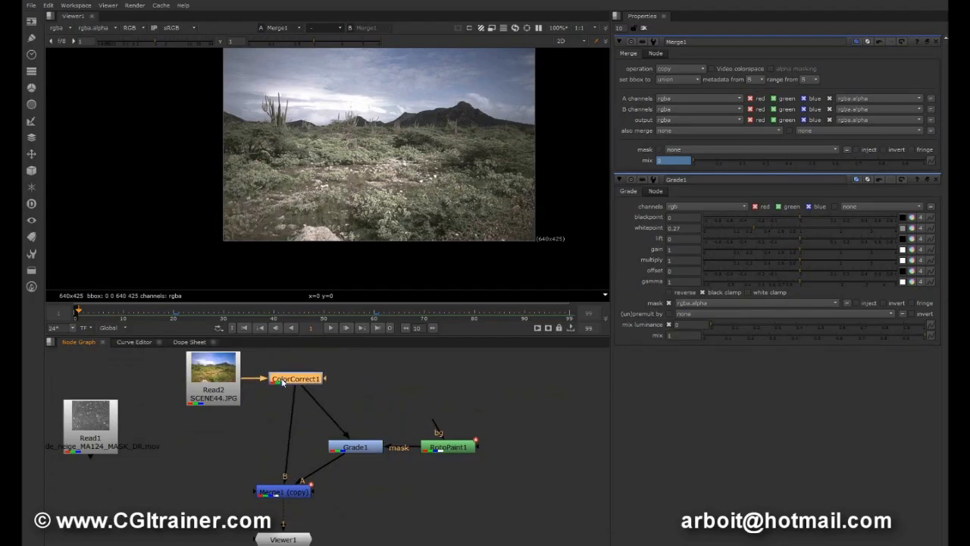
pyautogui.moveTo(279, 395); pyautogui.dragTo(287, 380, button='middle')
pyautogui.moveTo(110, 419); pyautogui.dragTo(108, 466)
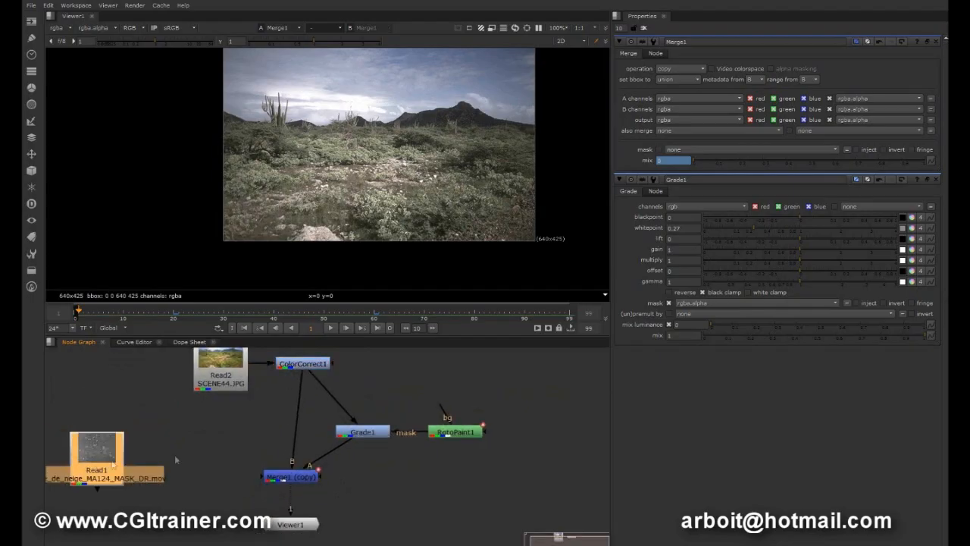
pyautogui.moveTo(353, 434); pyautogui.dragTo(358, 432)
pyautogui.moveTo(444, 432); pyautogui.dragTo(465, 430)
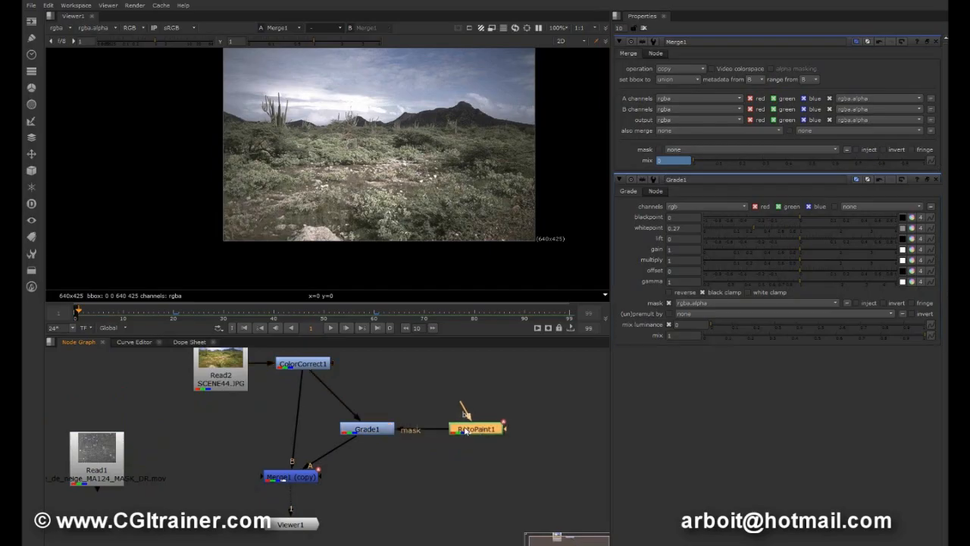
pyautogui.moveTo(433, 455); pyautogui.dragTo(429, 475, button='middle')
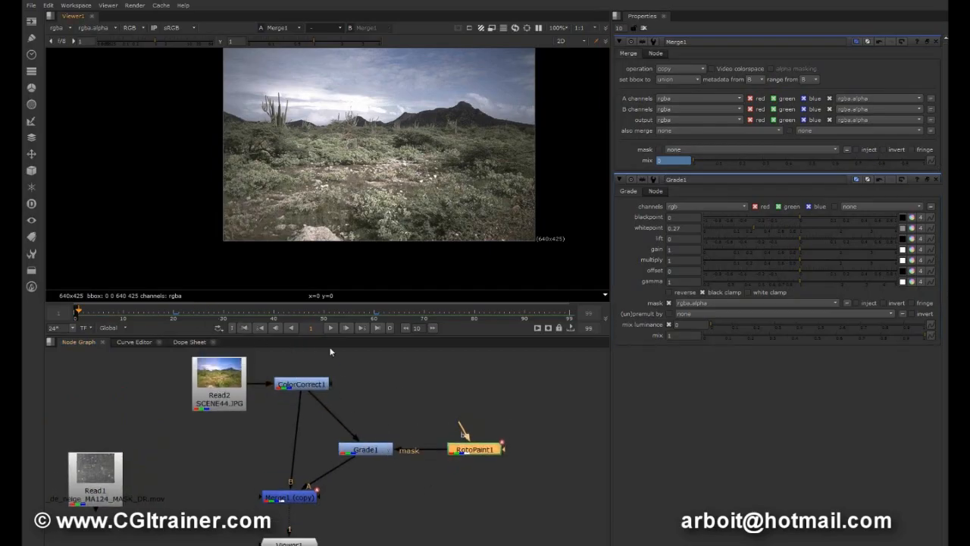
# Add a Backdrop node and move it up to the Read2 and ColorCorrect1 nodes.
pyautogui.click(419, 391)
pyautogui.press('Tab')
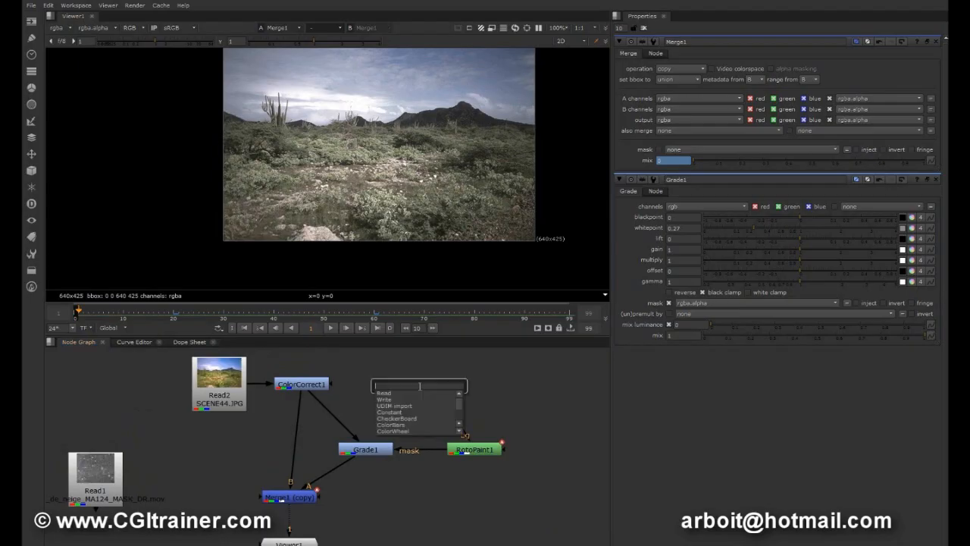
pyautogui.write('back')
pyautogui.press('Return')
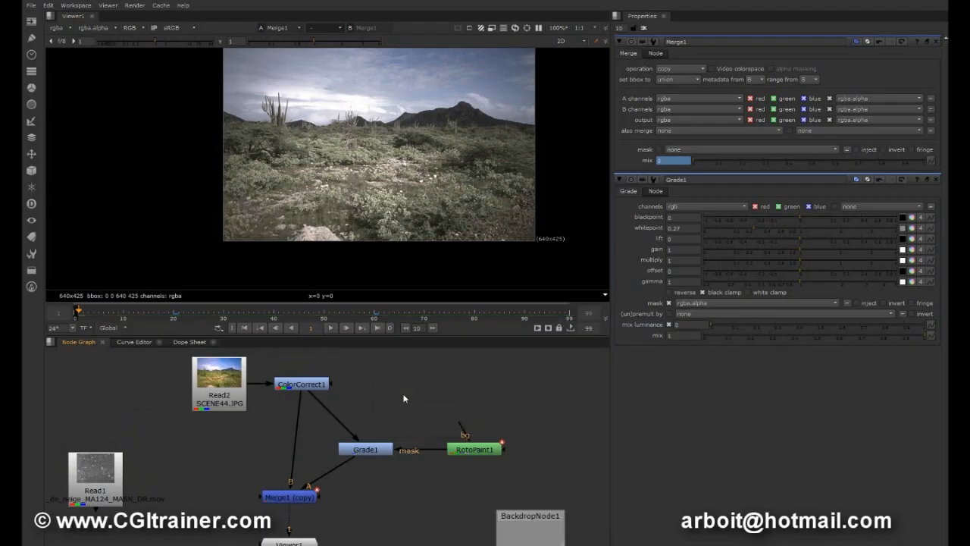
pyautogui.moveTo(531, 533); pyautogui.dragTo(208, 346)
# Resize and position the backdrop so that it encloses Read2 and ColorCorrect1.
pyautogui.moveTo(238, 383); pyautogui.dragTo(375, 485)
pyautogui.moveTo(304, 357); pyautogui.dragTo(300, 376)
pyautogui.moveTo(361, 497); pyautogui.dragTo(321, 411)
pyautogui.moveTo(288, 375); pyautogui.dragTo(296, 365)
pyautogui.moveTo(328, 407); pyautogui.dragTo(361, 502)
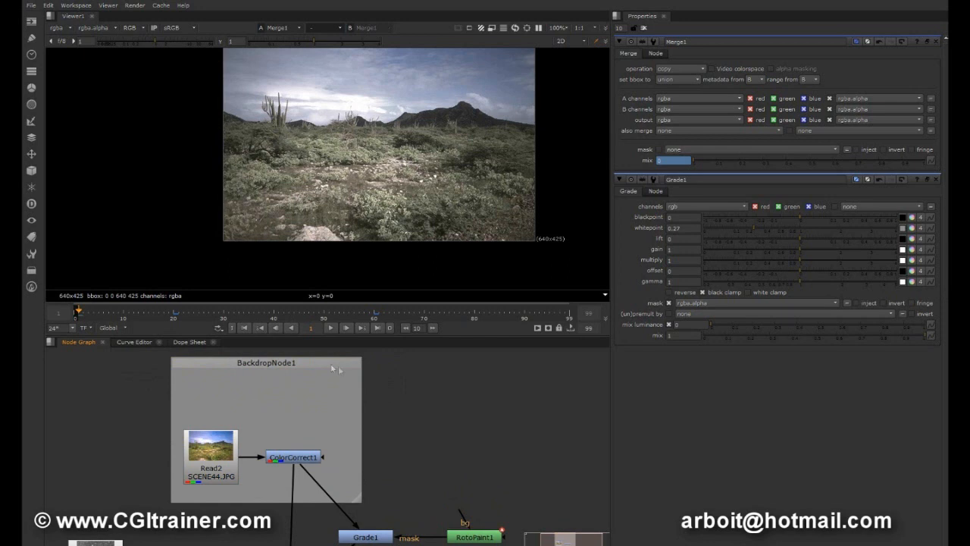
pyautogui.moveTo(332, 364); pyautogui.dragTo(322, 367)
pyautogui.click(354, 501)
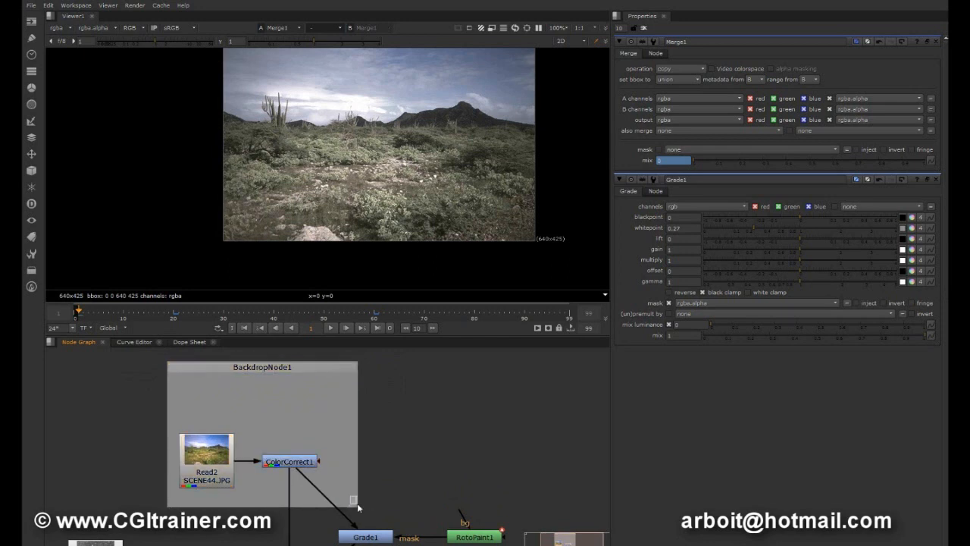
# Rename the backdrop around Read2 and ColorCorrect1 as ARRIER_PLAN and give it the bold label "Correction saturation".
pyautogui.click(274, 385)
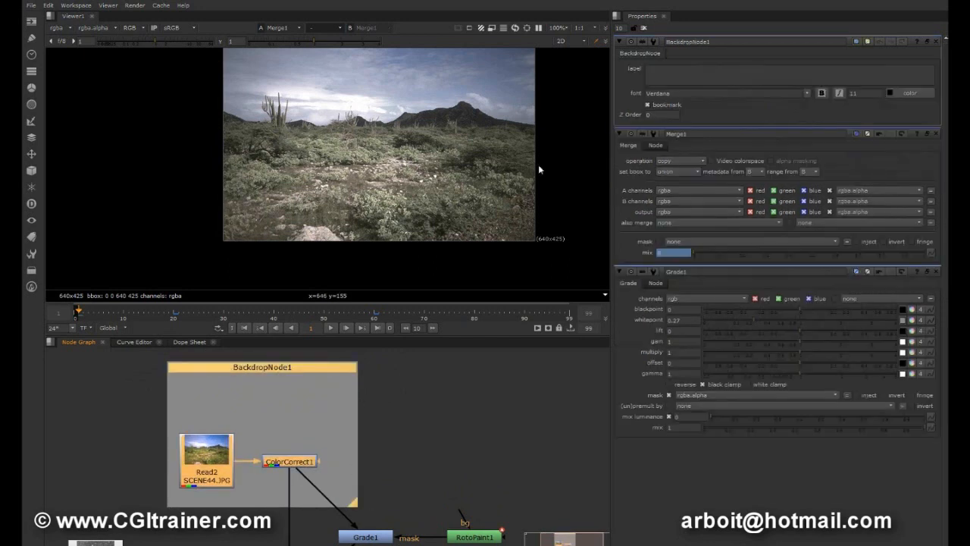
pyautogui.doubleClick(727, 43)
pyautogui.write('ARRIER_')
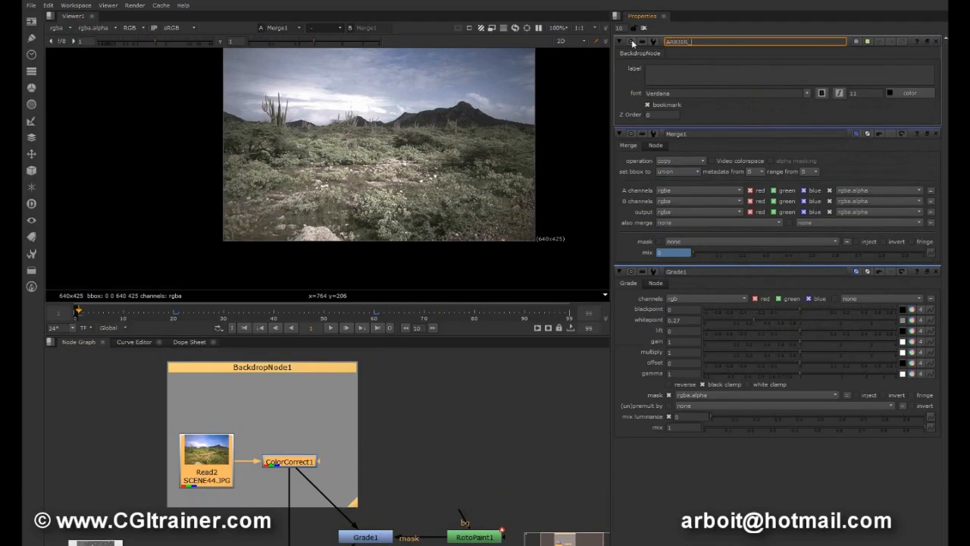
pyautogui.write('PLAN')
pyautogui.click(670, 70)
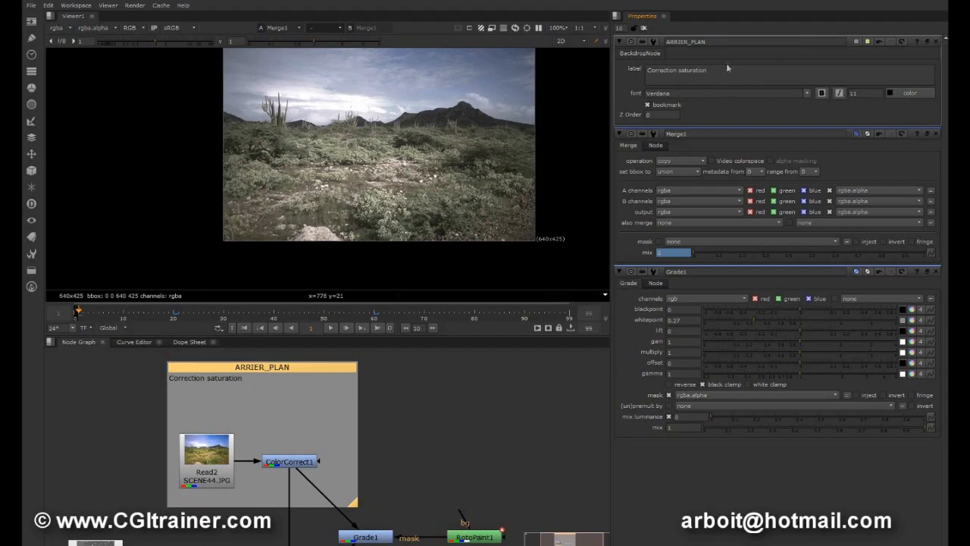
pyautogui.moveTo(728, 68); pyautogui.dragTo(629, 66)
pyautogui.click(820, 94)
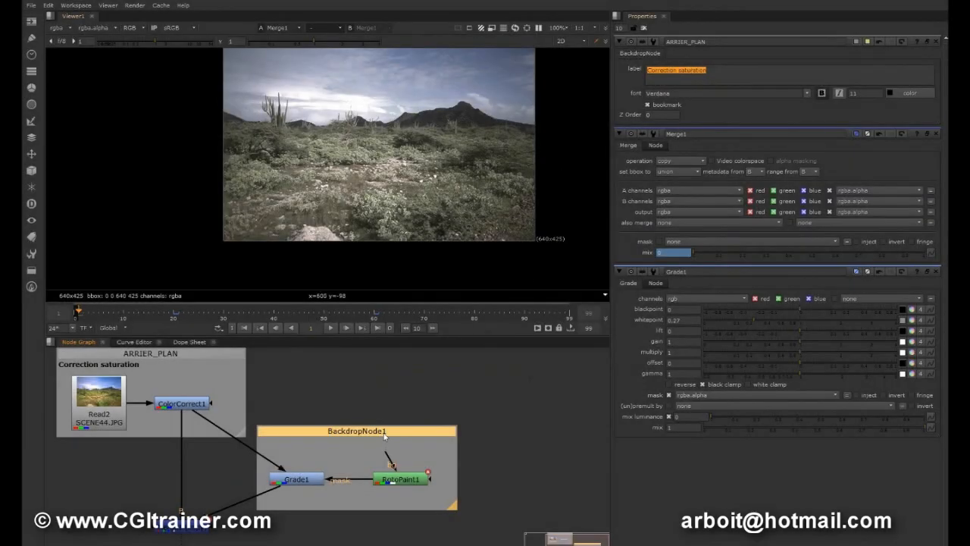
# Rename the backdrop around Grade1 and RotoPaint1 as GIVRE, label it "Mask Grade" and give it a teal tile color.
pyautogui.doubleClick(384, 433)
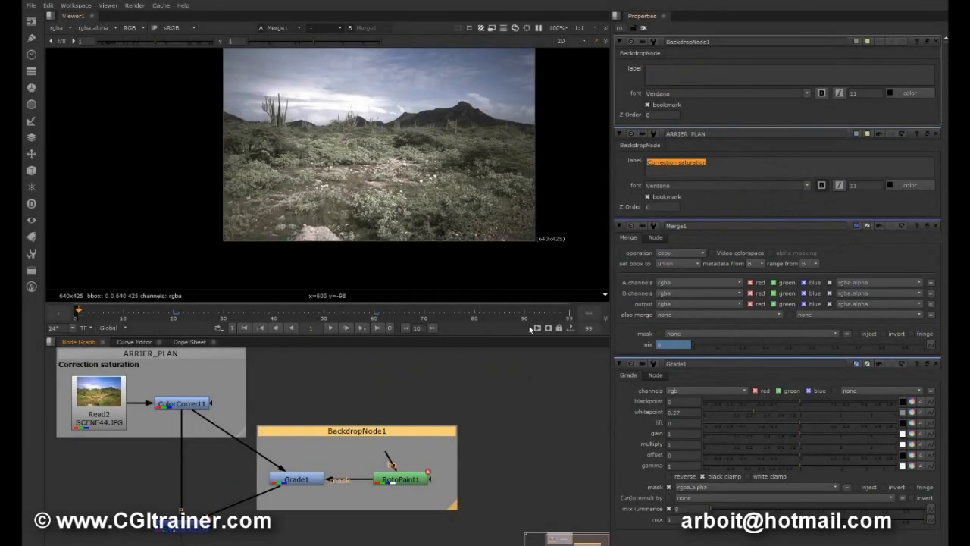
pyautogui.doubleClick(721, 42)
pyautogui.write('GIVRE')
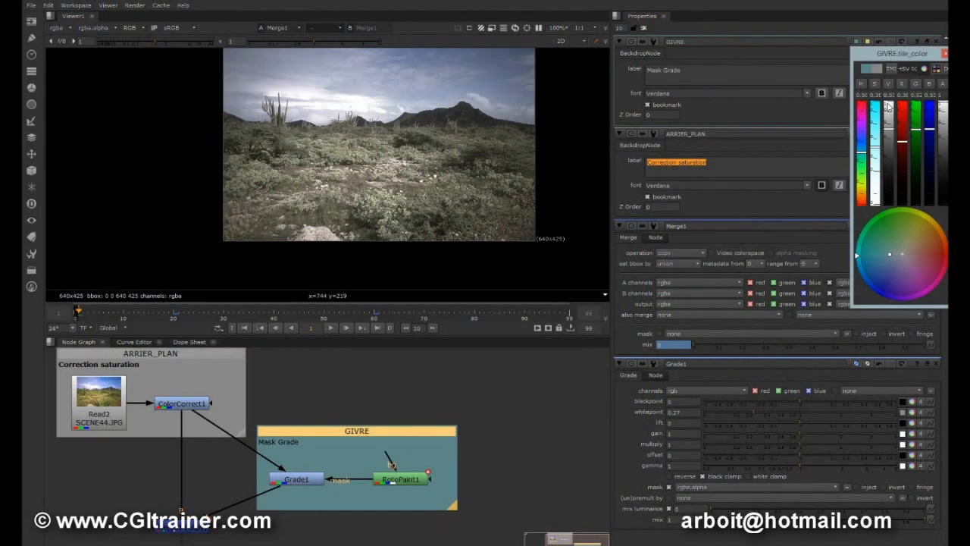
pyautogui.click(943, 53)
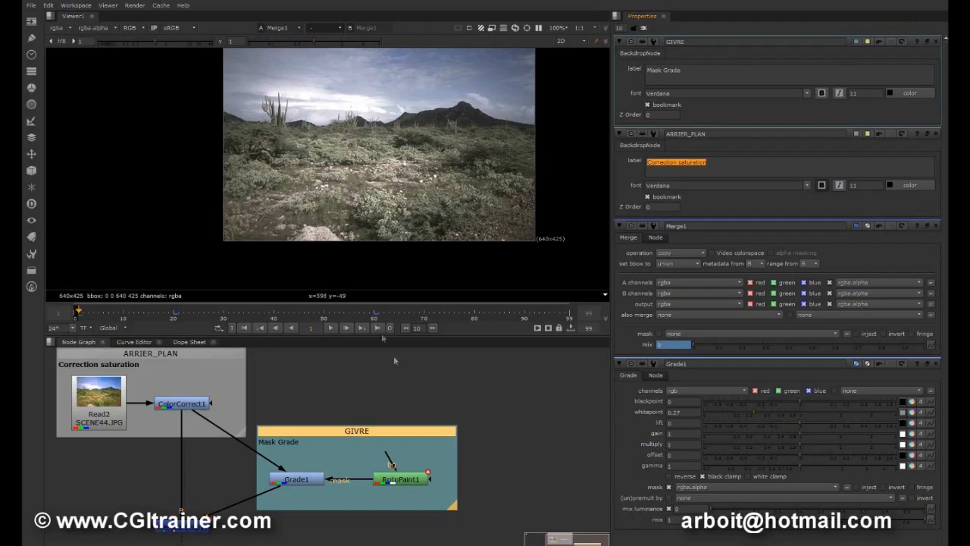
# Spread out the node layout by repositioning the GIVRE backdrop and moving Viewer1 and Merge1 lower.
pyautogui.moveTo(356, 433); pyautogui.dragTo(404, 435)
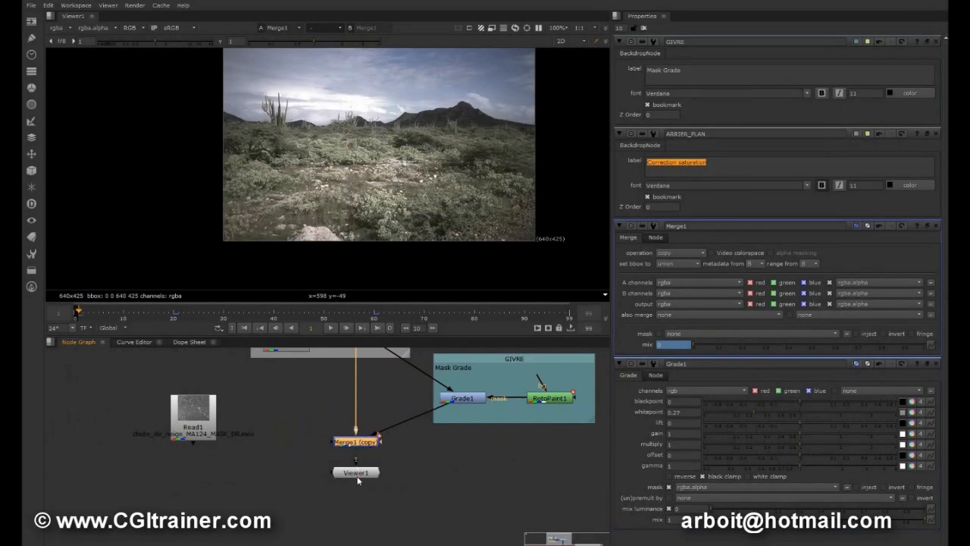
pyautogui.moveTo(356, 472); pyautogui.dragTo(355, 529)
pyautogui.moveTo(351, 447); pyautogui.dragTo(351, 476)
# Add a Backdrop node and position and resize it so that it encloses Merge1.
pyautogui.click(455, 463)
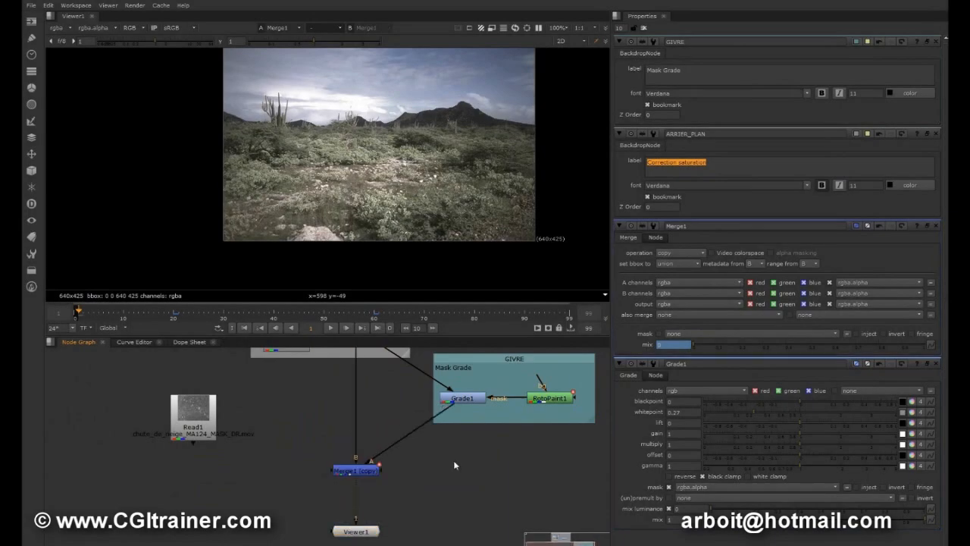
pyautogui.press('Tab')
pyautogui.press('Return')
pyautogui.moveTo(502, 448); pyautogui.dragTo(359, 430)
pyautogui.moveTo(386, 461); pyautogui.dragTo(405, 498)
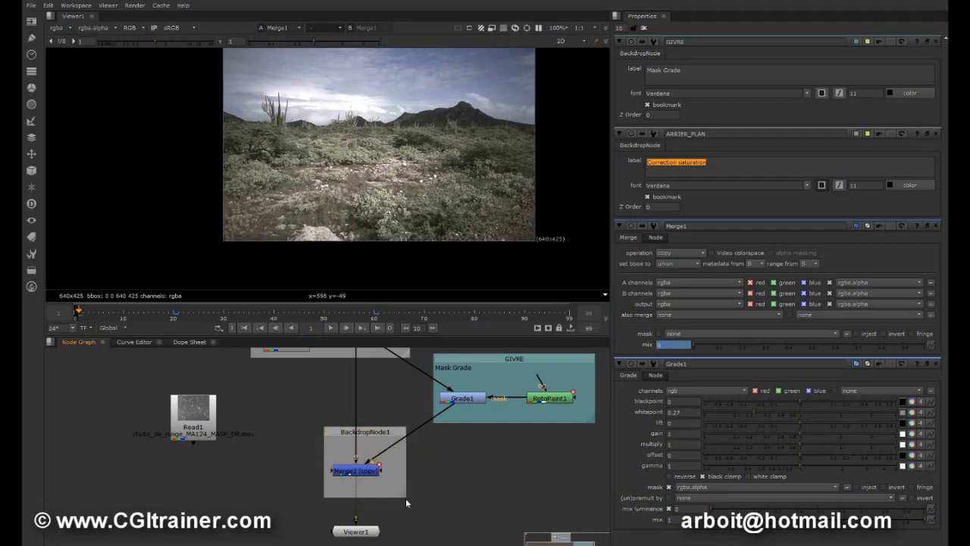
# Rename the backdrop around Merge1 as MIX_GIVRE_ and label it "Animation 20 to 50".
pyautogui.click(379, 432)
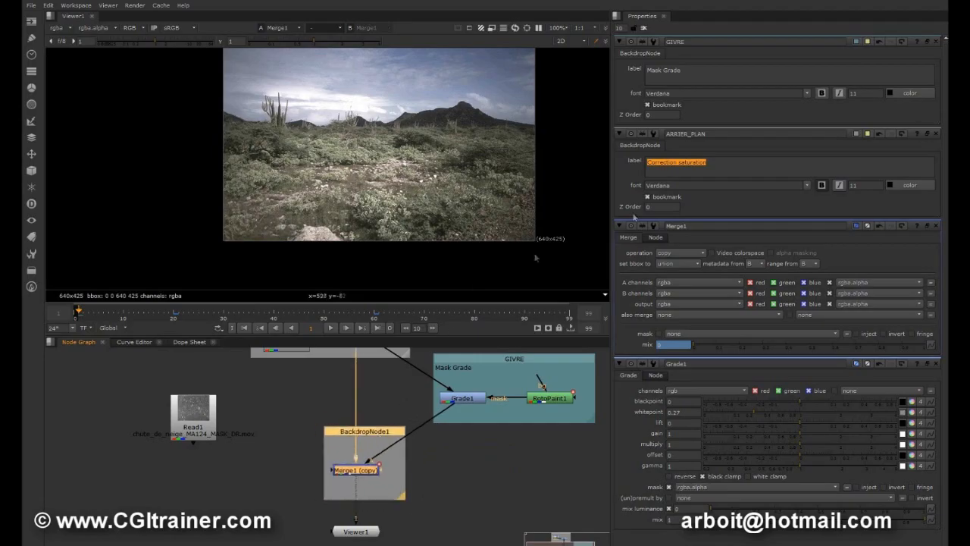
pyautogui.doubleClick(369, 443)
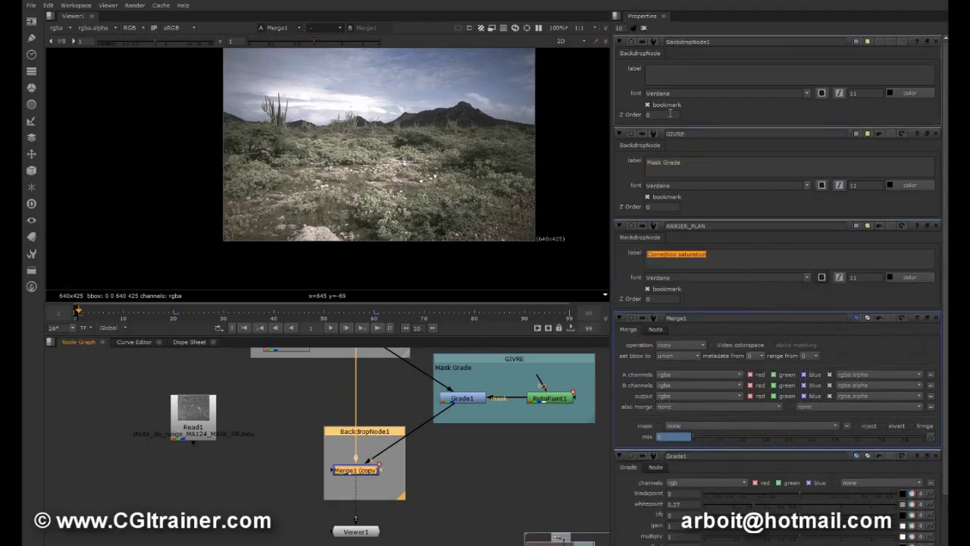
pyautogui.doubleClick(741, 41)
pyautogui.write('H')
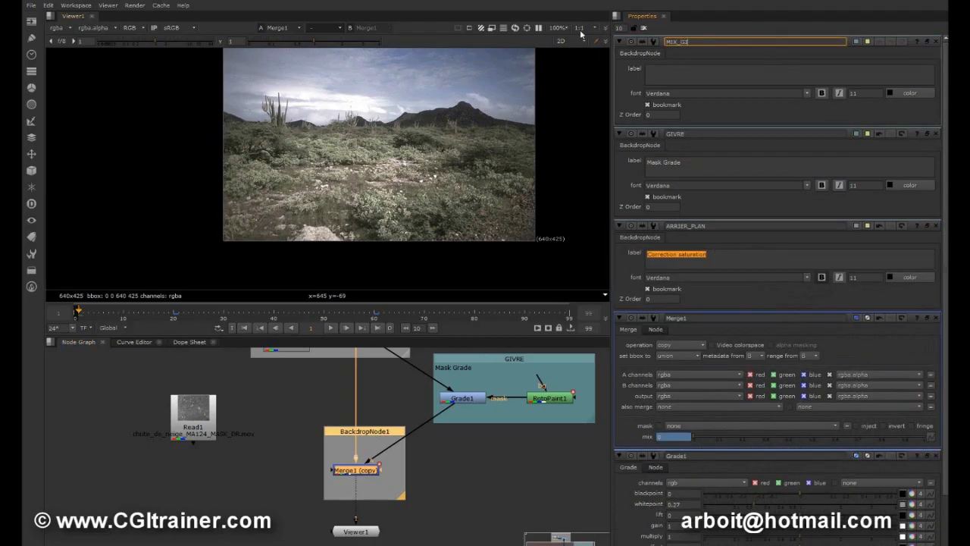
pyautogui.click(657, 76)
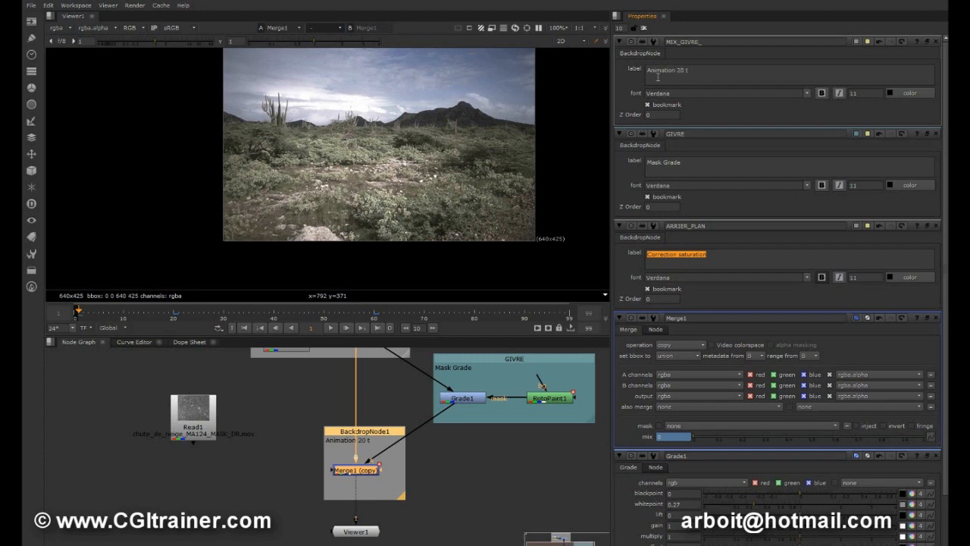
pyautogui.write('0')
# Move the Merge1 backdrop up slightly and change its tile color to a brownish red.
pyautogui.moveTo(376, 431); pyautogui.dragTo(375, 415)
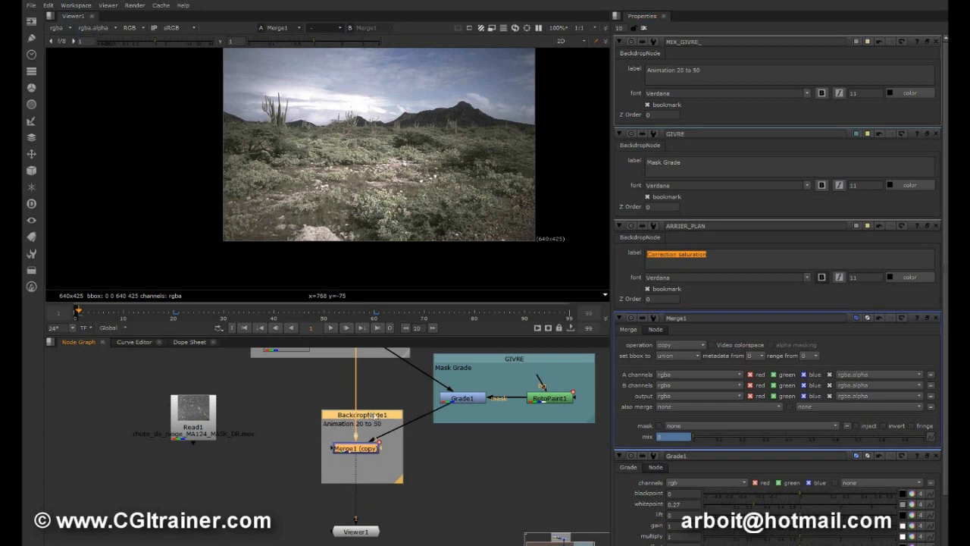
pyautogui.click(855, 42)
pyautogui.moveTo(919, 253); pyautogui.dragTo(923, 256)
pyautogui.click(945, 53)
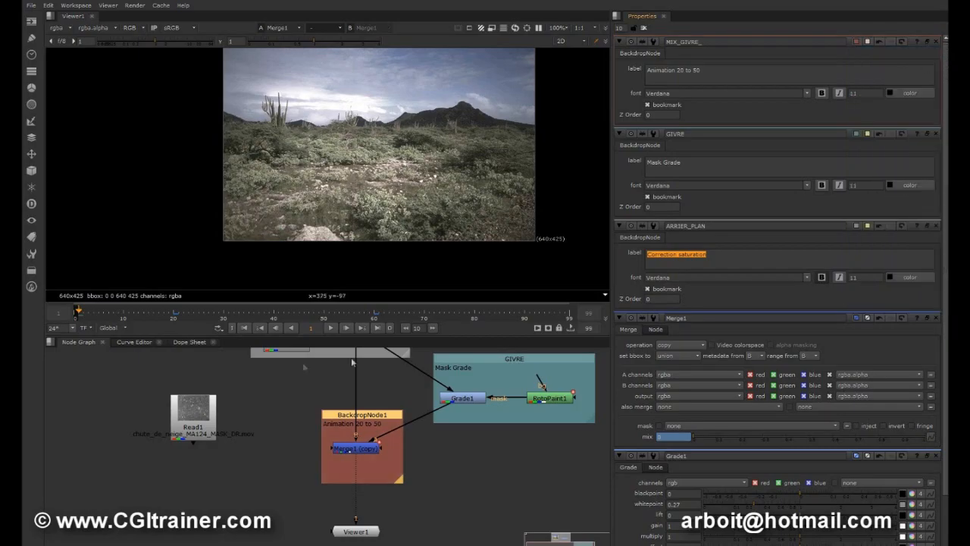
# Insert Dot nodes on the Merge1 input connections and arrange them so the lines enter the node from both sides.
pyautogui.click(358, 387)
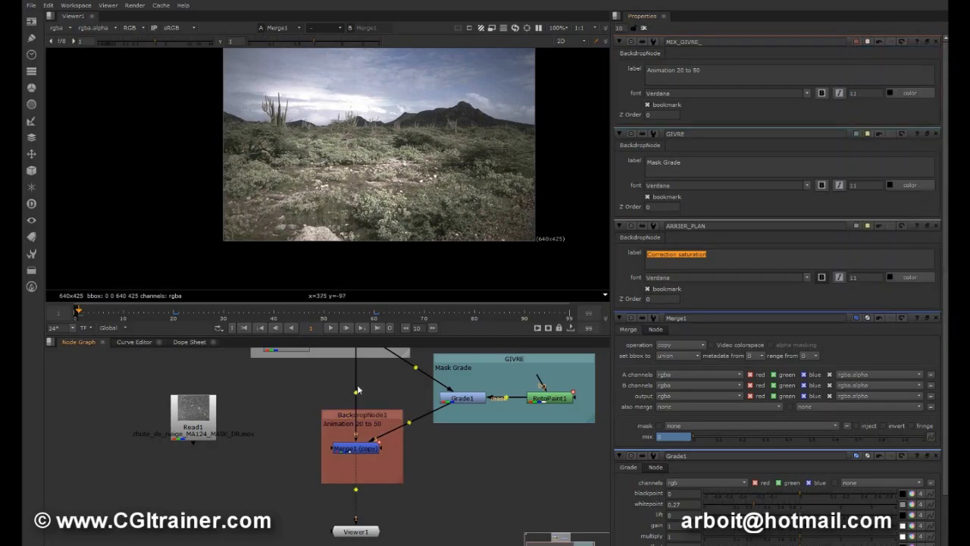
pyautogui.moveTo(359, 393); pyautogui.dragTo(275, 447)
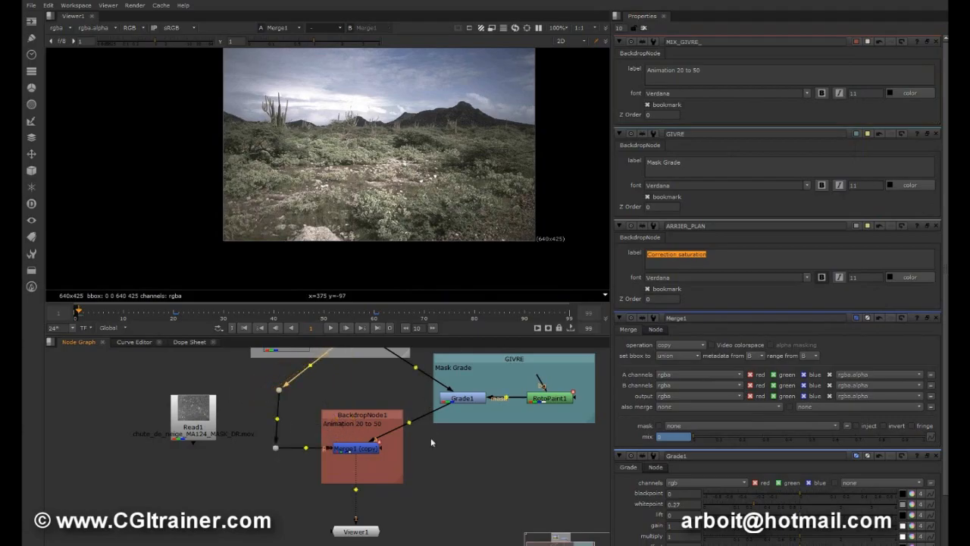
pyautogui.keyDown('ctrl'); pyautogui.moveTo(409, 421); pyautogui.dragTo(464, 447); pyautogui.keyUp('ctrl')
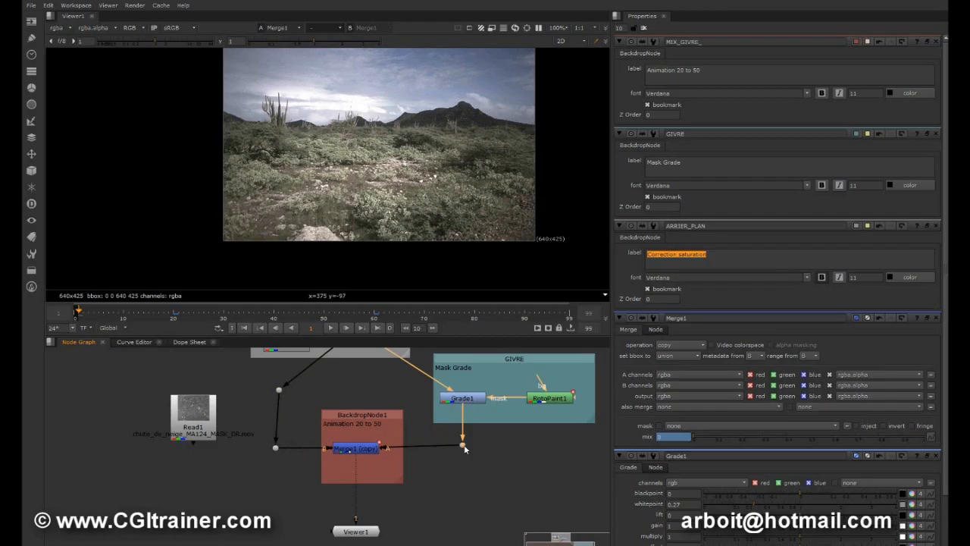
pyautogui.moveTo(388, 387)
pyautogui.mouseDown(button='middle')
pyautogui.moveTo(387, 401)
pyautogui.moveTo(392, 385)
pyautogui.mouseUp(button='middle')
pyautogui.moveTo(279, 447); pyautogui.dragTo(283, 447)
# Adjust the node layout to widen the gap between the Merge1 backdrop and Viewer1.
pyautogui.moveTo(364, 478); pyautogui.dragTo(362, 417, button='middle')
pyautogui.moveTo(360, 475); pyautogui.dragTo(360, 500)
pyautogui.moveTo(406, 452); pyautogui.dragTo(402, 487, button='middle')
pyautogui.click(342, 422)
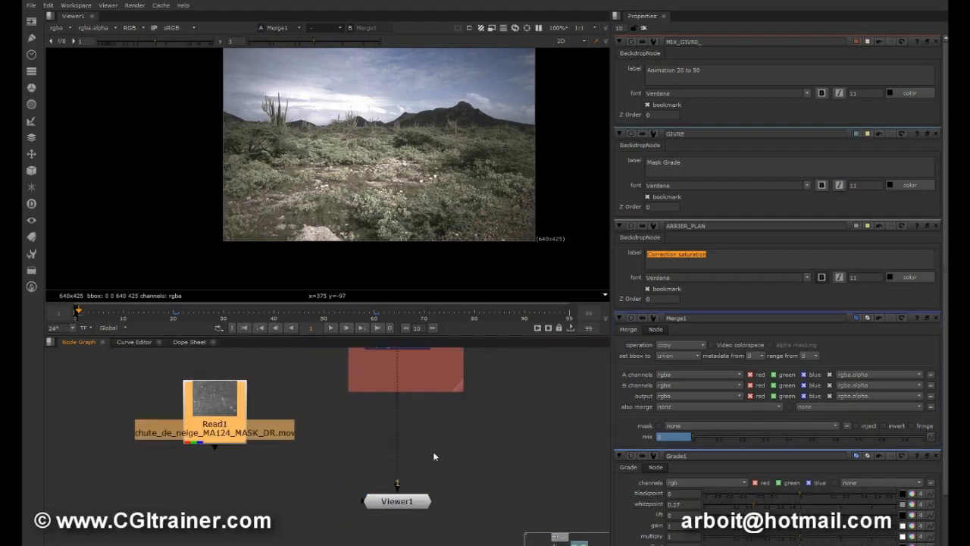
# Add a Merge node between Merge1 and Viewer1 and connect its A input to the snow footage Read1.
pyautogui.click(433, 451)
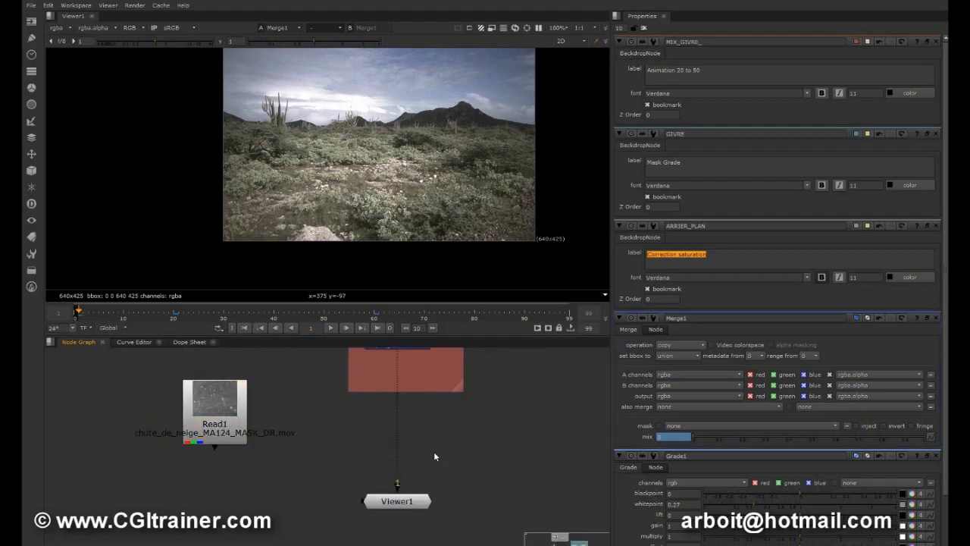
pyautogui.press('m')
pyautogui.moveTo(433, 452); pyautogui.dragTo(412, 461)
pyautogui.moveTo(401, 418); pyautogui.dragTo(371, 489, button='middle')
pyautogui.moveTo(372, 368); pyautogui.dragTo(368, 362)
pyautogui.moveTo(401, 460); pyautogui.dragTo(408, 424, button='middle')
pyautogui.moveTo(363, 464); pyautogui.dragTo(237, 444)
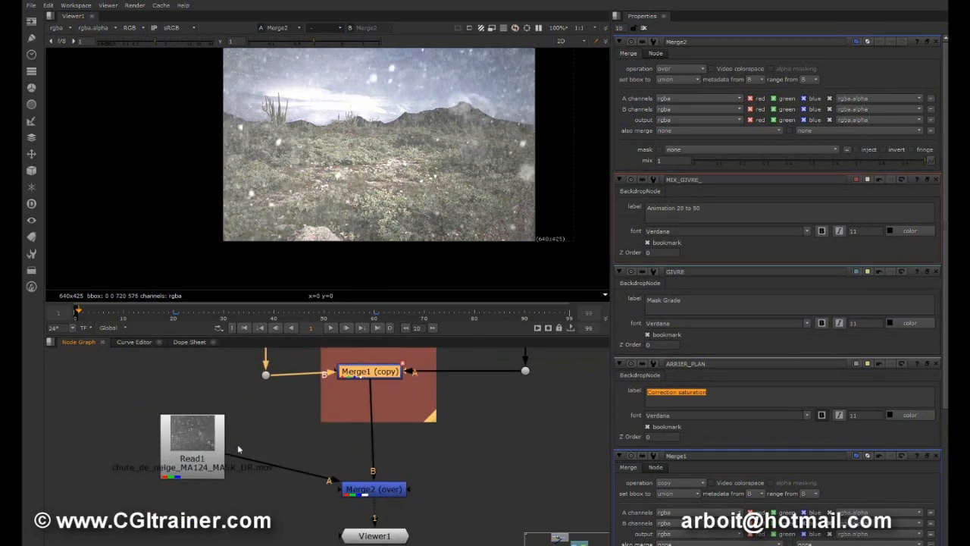
# Set Merge2's operation to screen, move Read1 farther from the merge and play back the snow composite.
pyautogui.click(366, 489)
pyautogui.click(689, 68)
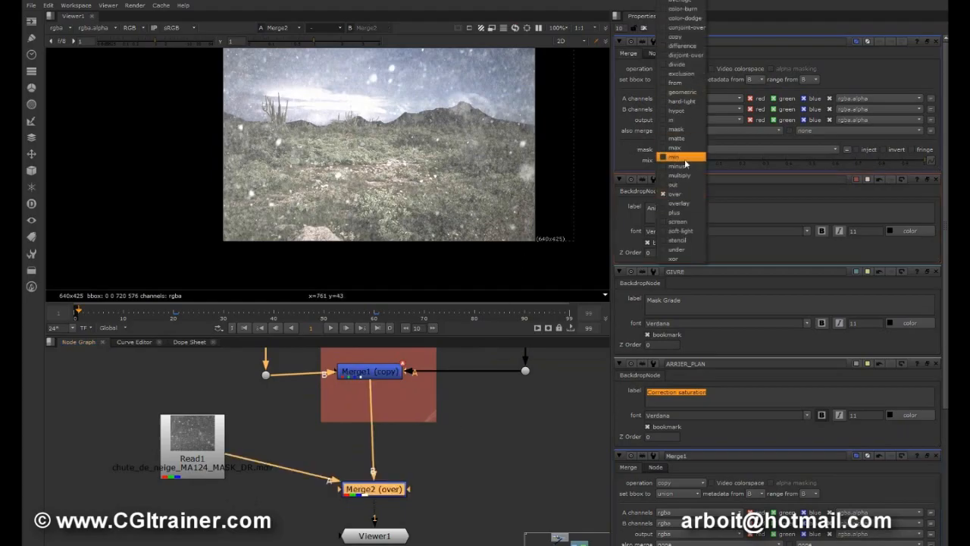
pyautogui.click(682, 221)
pyautogui.moveTo(180, 453); pyautogui.dragTo(139, 459)
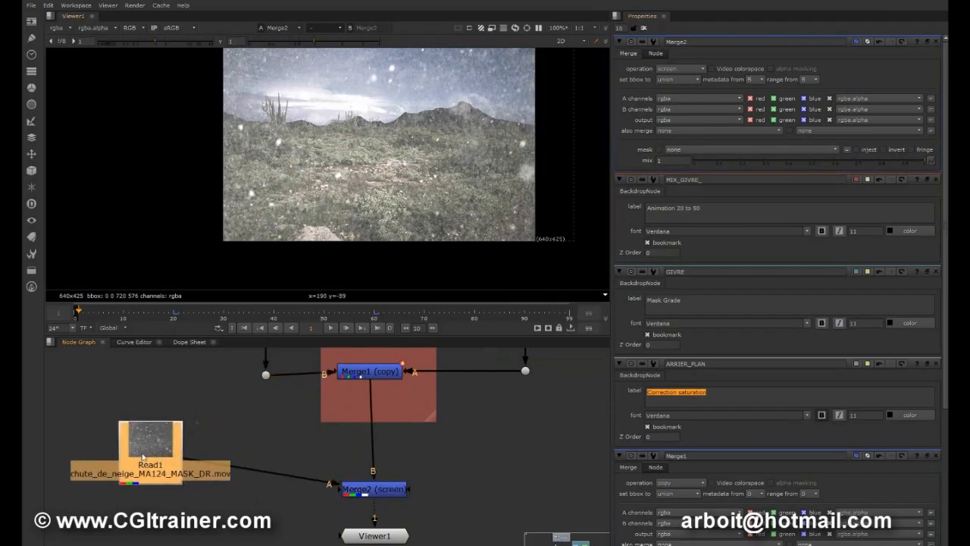
pyautogui.click(332, 327)
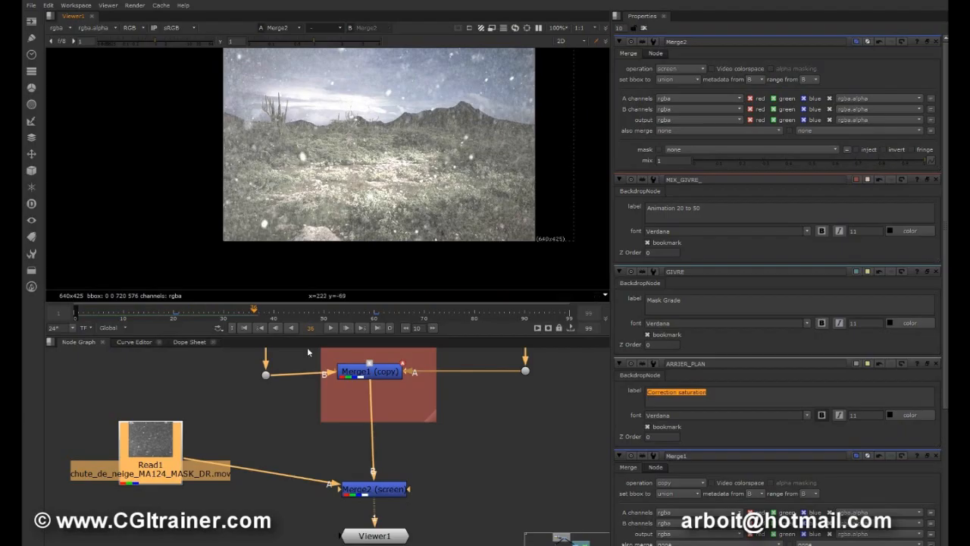
# Add a Transform node after Read1, set its rotation to 180 and play back the result.
pyautogui.moveTo(168, 452); pyautogui.dragTo(159, 448)
pyautogui.press('t')
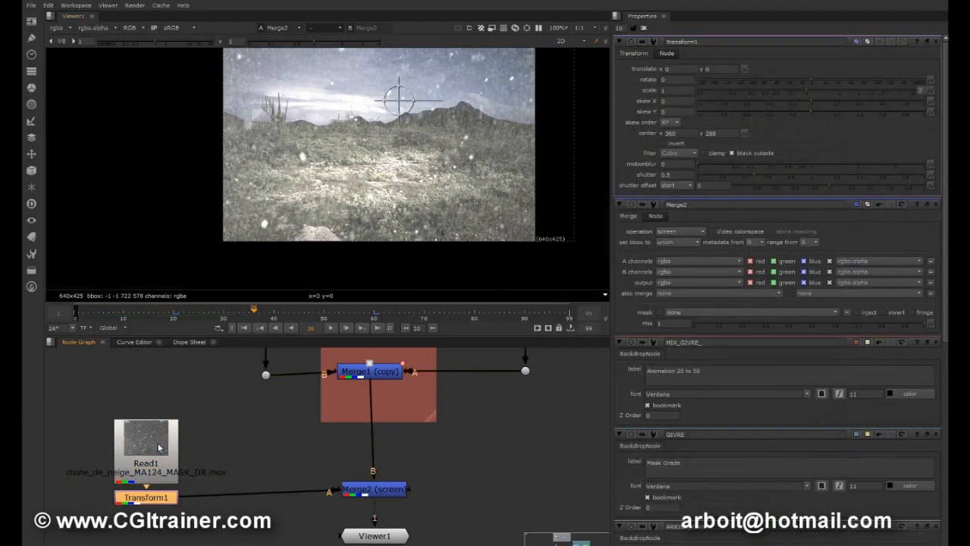
pyautogui.click(666, 81)
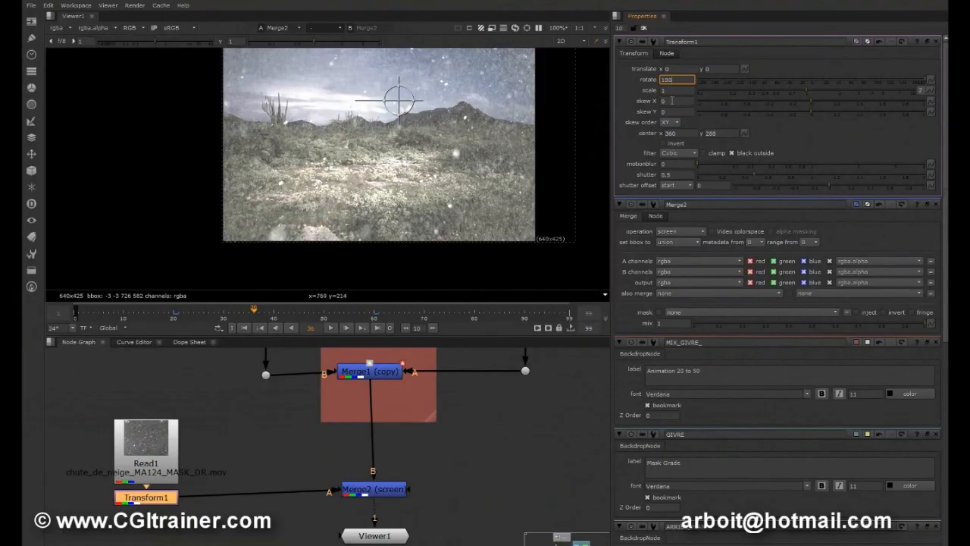
pyautogui.click(332, 328)
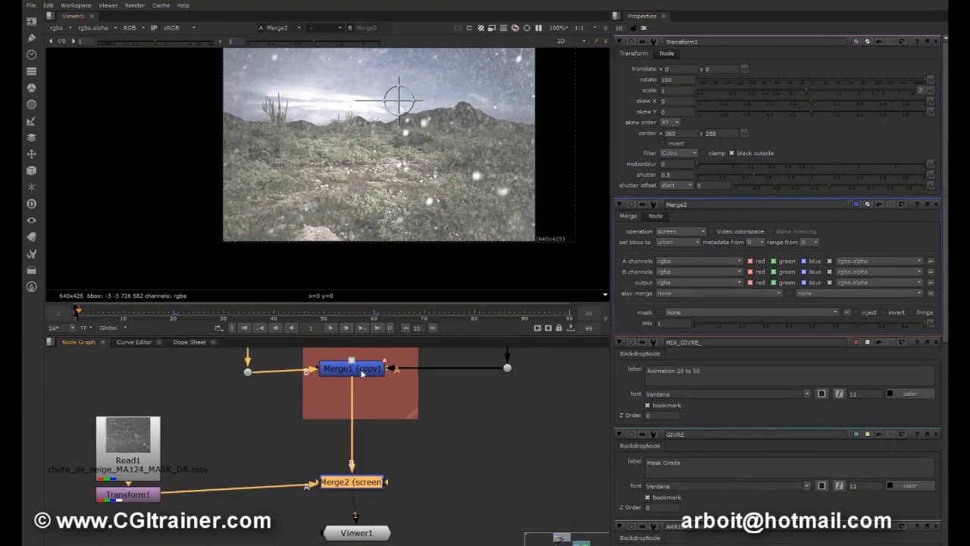
# Rename the Merge1 node as GIVRE_MIX_ANIM.
pyautogui.doubleClick(362, 372)
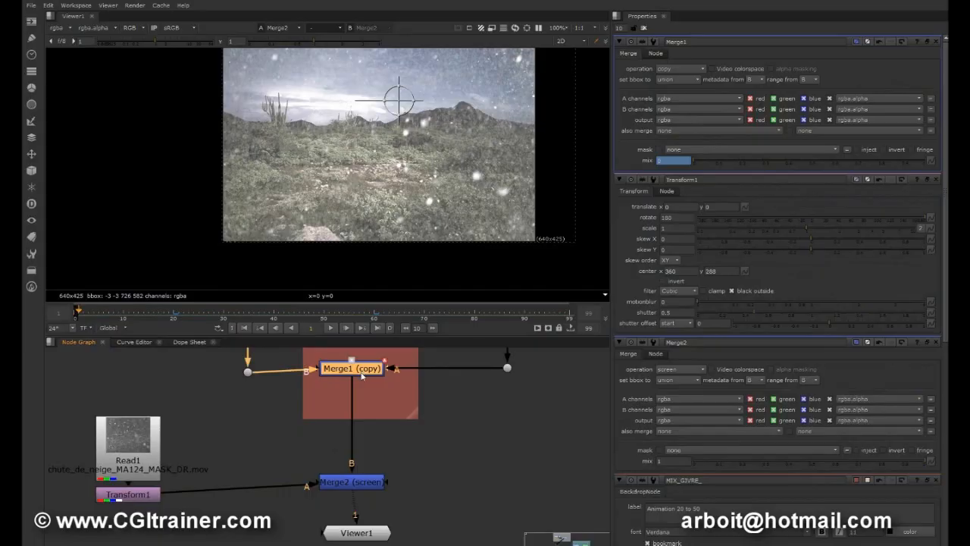
pyautogui.doubleClick(679, 42)
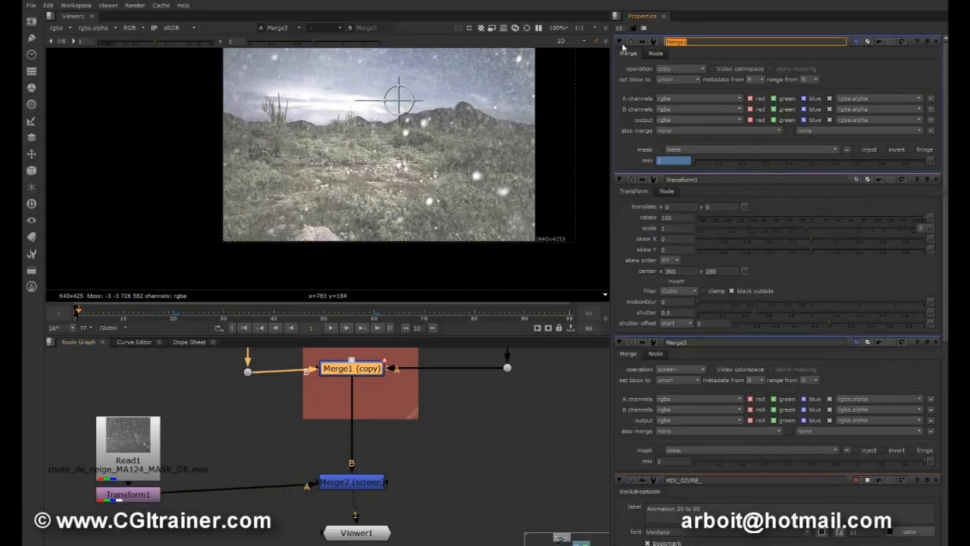
pyautogui.write('GIVRE_MIX_ANIM')
pyautogui.press('Return')
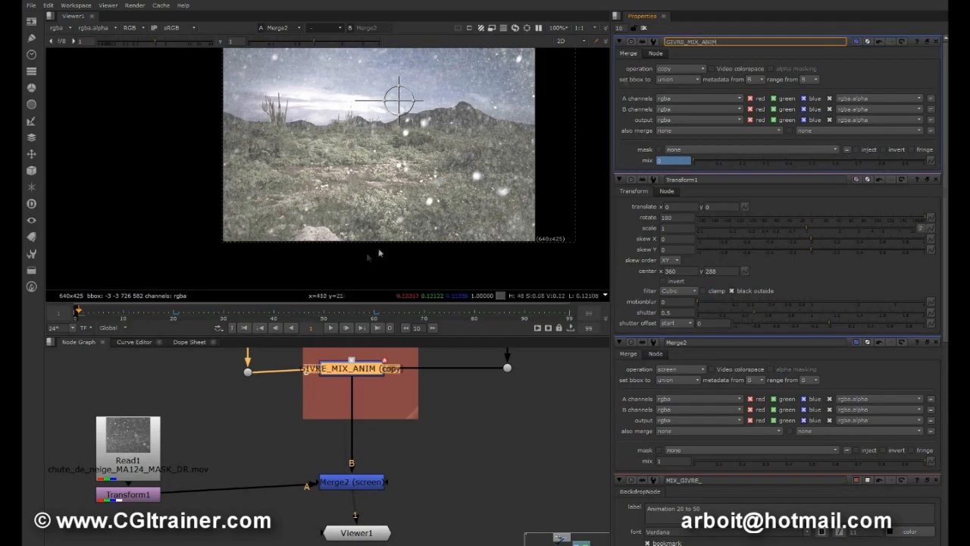
# Rename the Merge2 node as FLOCON_MIX.
pyautogui.doubleClick(343, 487)
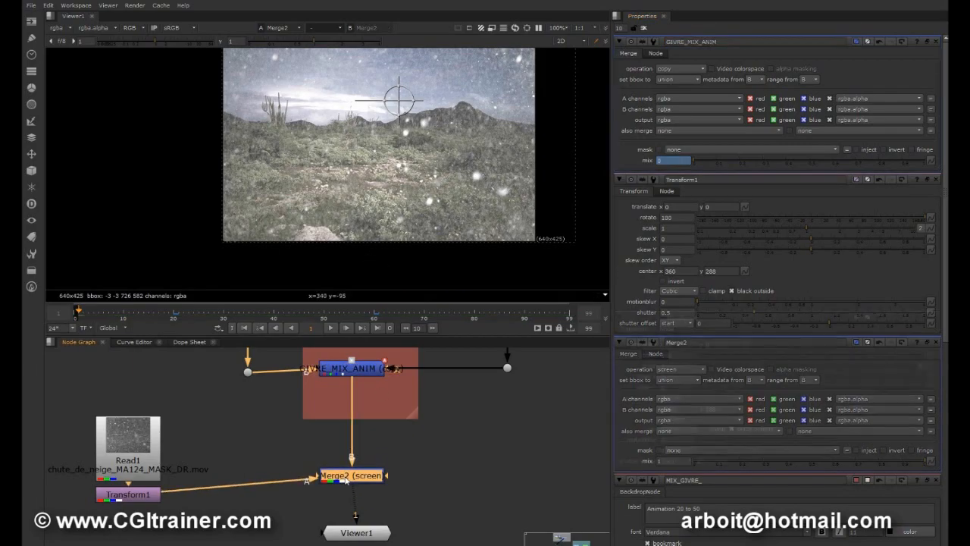
pyautogui.doubleClick(712, 39)
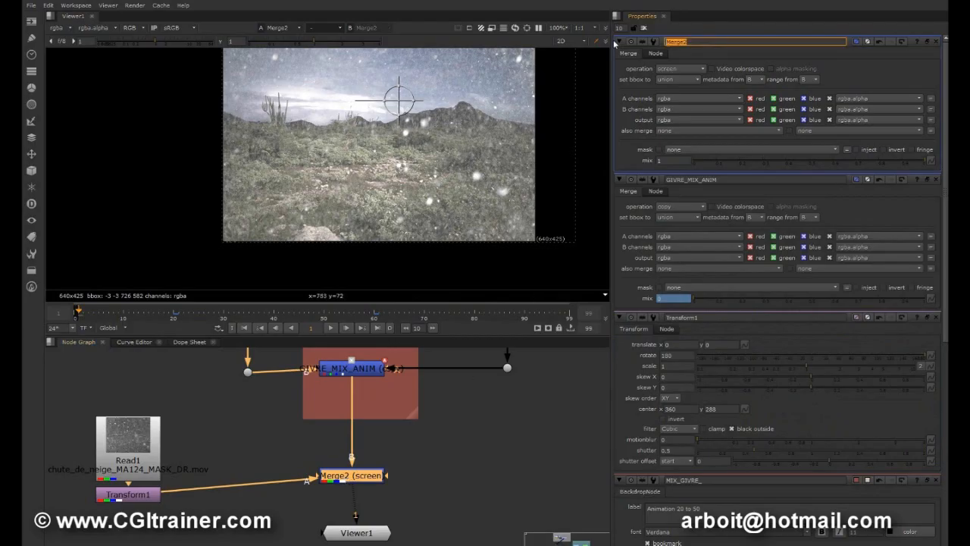
pyautogui.write('FLOCON_MIX')
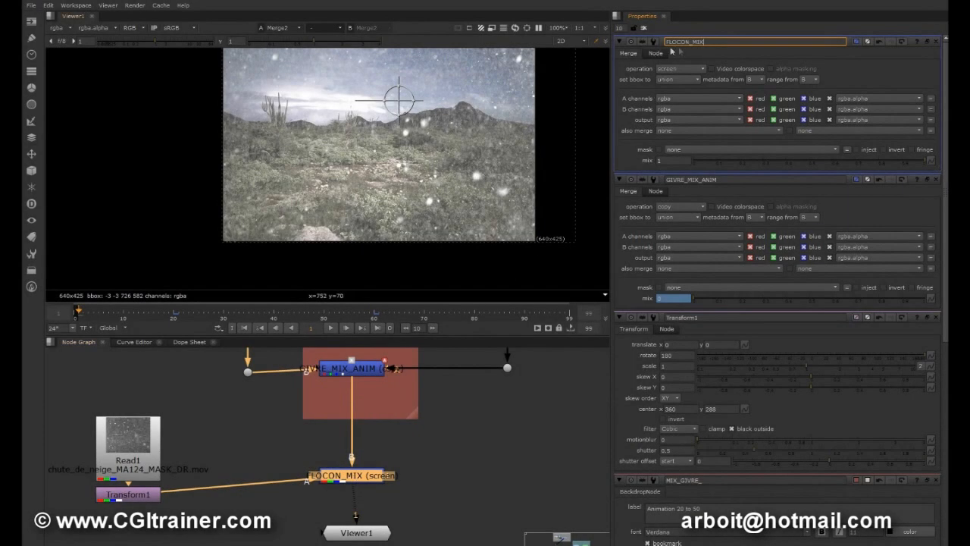
pyautogui.click(390, 499)
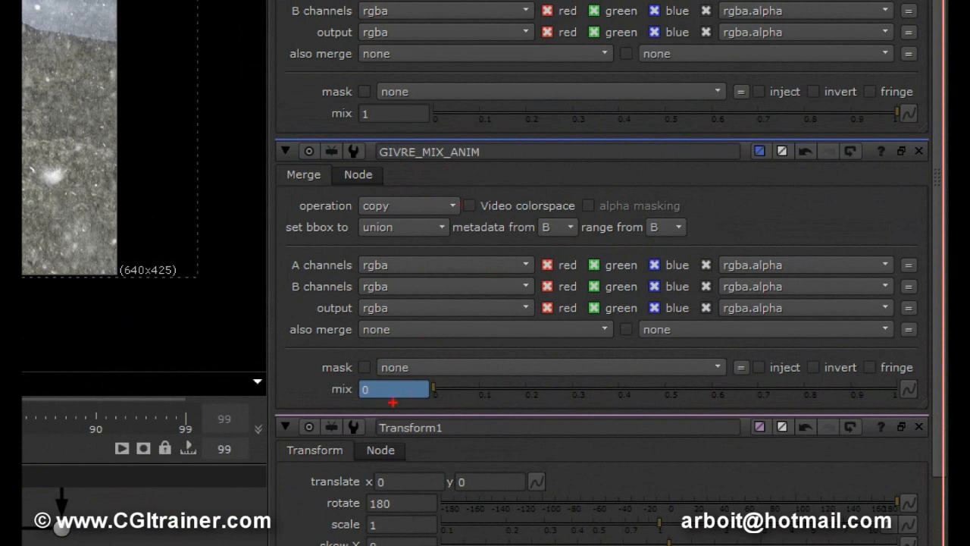
pyautogui.moveTo(379, 360)
pyautogui.mouseDown()
pyautogui.moveTo(333, 362)
pyautogui.moveTo(510, 375)
pyautogui.moveTo(330, 347)
pyautogui.mouseUp()
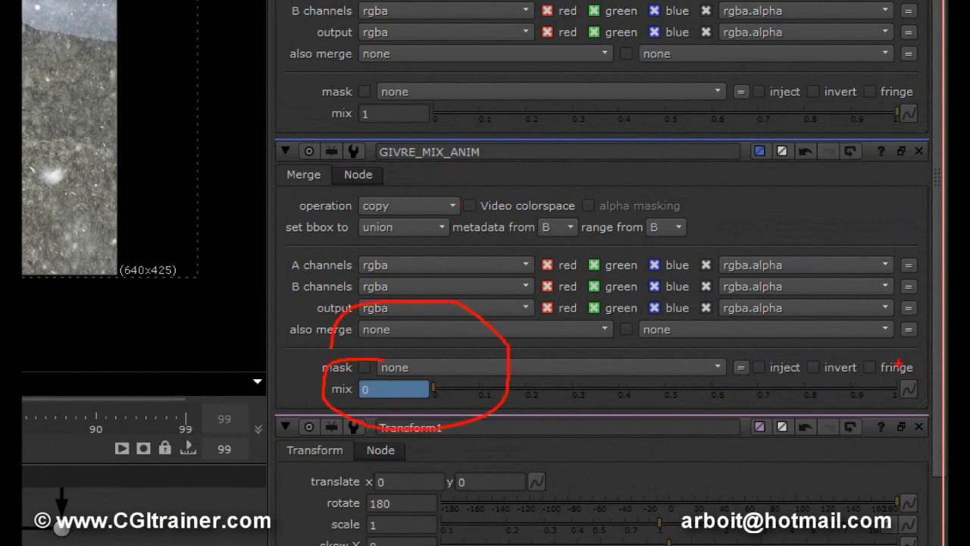
pyautogui.moveTo(890, 364); pyautogui.dragTo(930, 379)
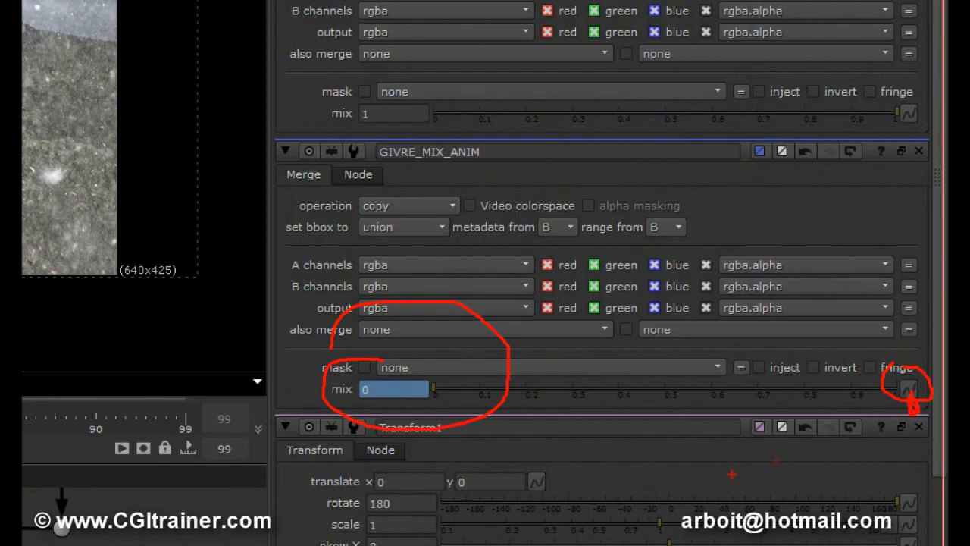
pyautogui.moveTo(683, 470); pyautogui.dragTo(686, 490)
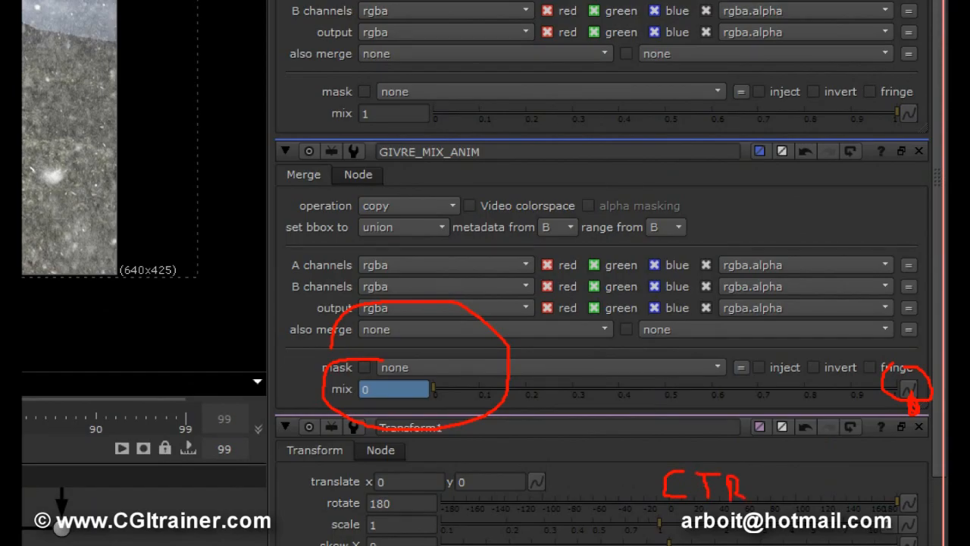
pyautogui.moveTo(757, 495); pyautogui.dragTo(789, 495)
pyautogui.press('Escape')
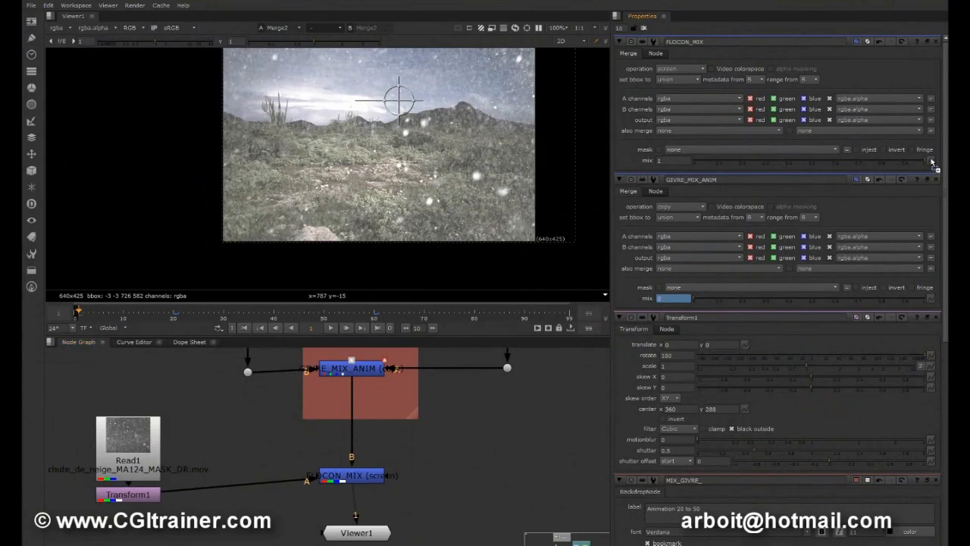
# Link FLOCON_MIX's mix value to GIVRE_MIX_ANIM's animated mix with an expression.
pyautogui.keyDown('ctrl'); pyautogui.moveTo(931, 162); pyautogui.dragTo(931, 161); pyautogui.keyUp('ctrl')
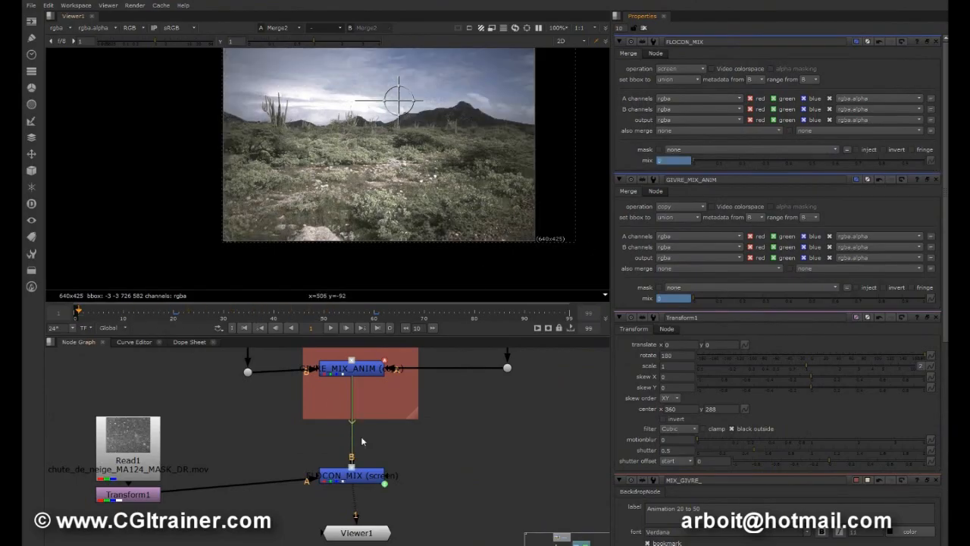
# Insert a dot in the connection from GIVRE_MIX_ANIM to FLOCON_MIX's B input and offset it to the right, clear of the expression link.
pyautogui.press('ctrl')
pyautogui.keyDown('ctrl'); pyautogui.moveTo(353, 422); pyautogui.dragTo(403, 425); pyautogui.keyUp('ctrl')
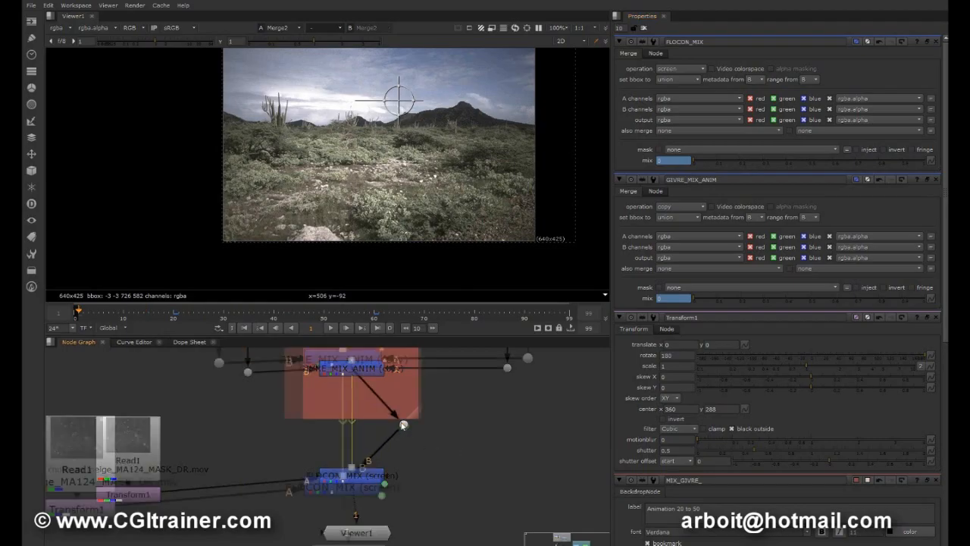
pyautogui.scroll(3, 401, 425)
pyautogui.moveTo(402, 424); pyautogui.dragTo(446, 346, button='middle')
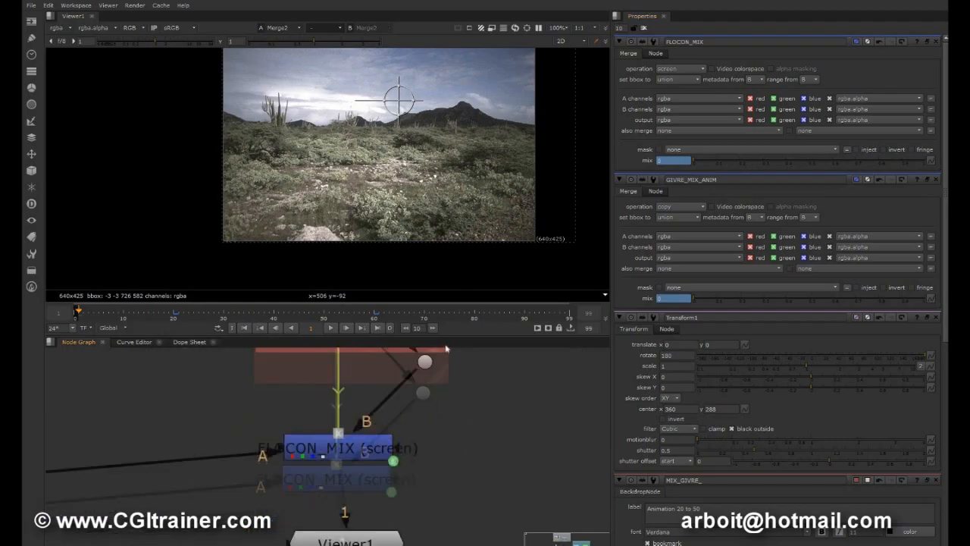
pyautogui.scroll(5, 443, 449)
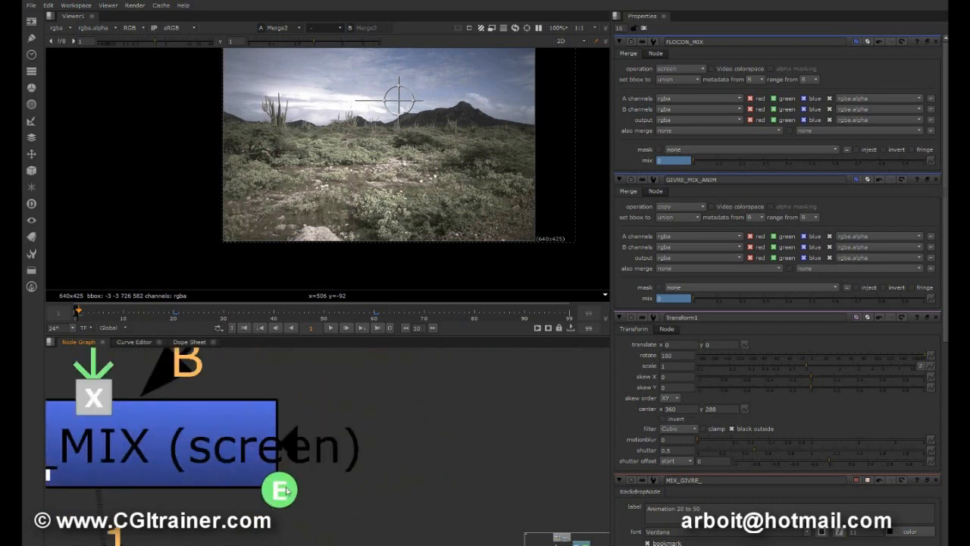
pyautogui.scroll(-5, 369, 438)
pyautogui.moveTo(437, 431); pyautogui.dragTo(432, 474, button='middle')
pyautogui.moveTo(378, 400); pyautogui.dragTo(370, 347, button='middle')
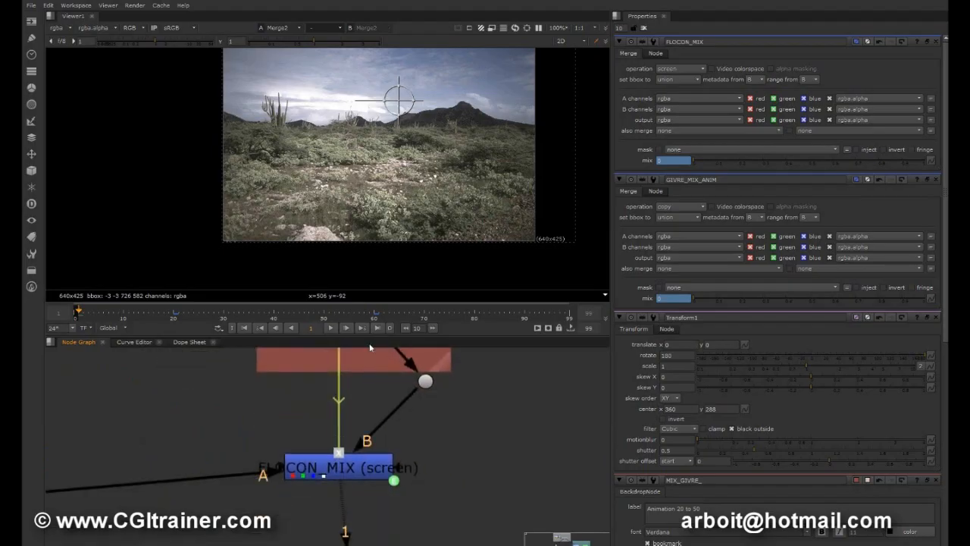
# Play back the finished snow and frost composite and close all open node properties.
pyautogui.click(331, 327)
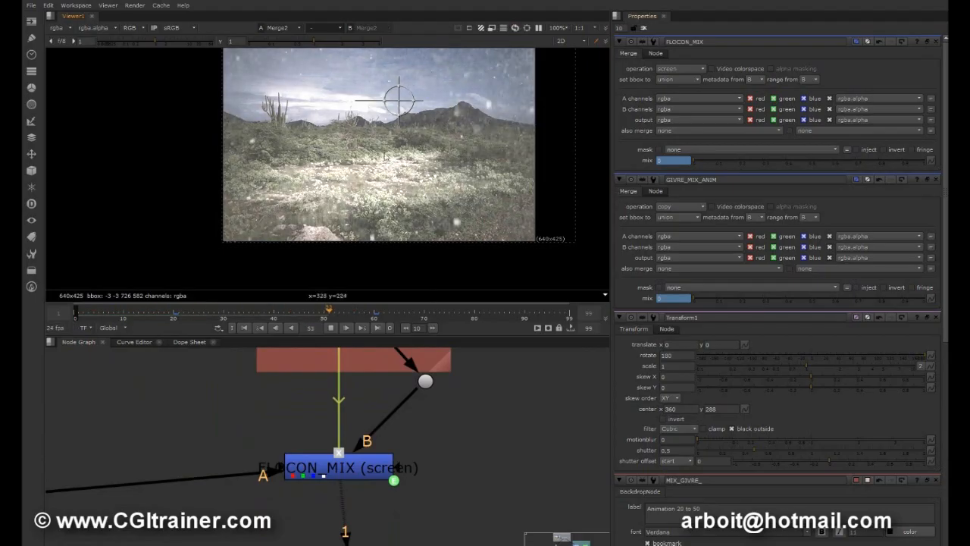
pyautogui.click(647, 30)
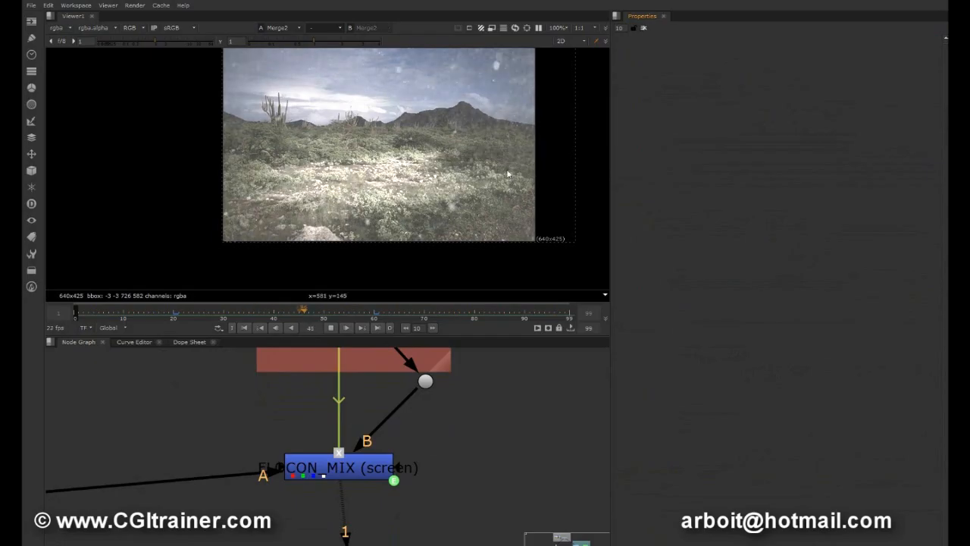
pyautogui.scroll(-8, 447, 407)
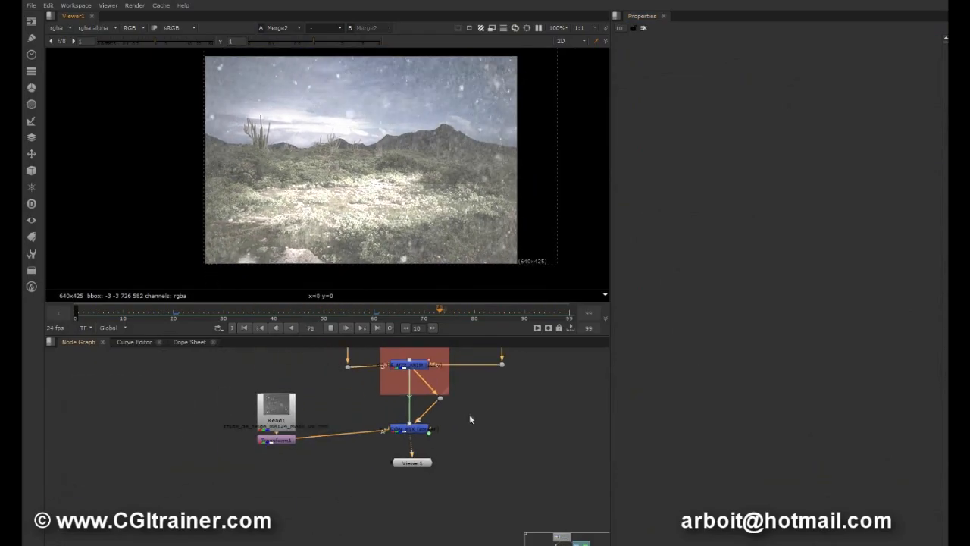
# Shift the GIVRE backdrop slightly right and BackdropNode1 slightly up, each with its contained nodes, to tidy the node layout.
pyautogui.moveTo(217, 410); pyautogui.dragTo(294, 498)
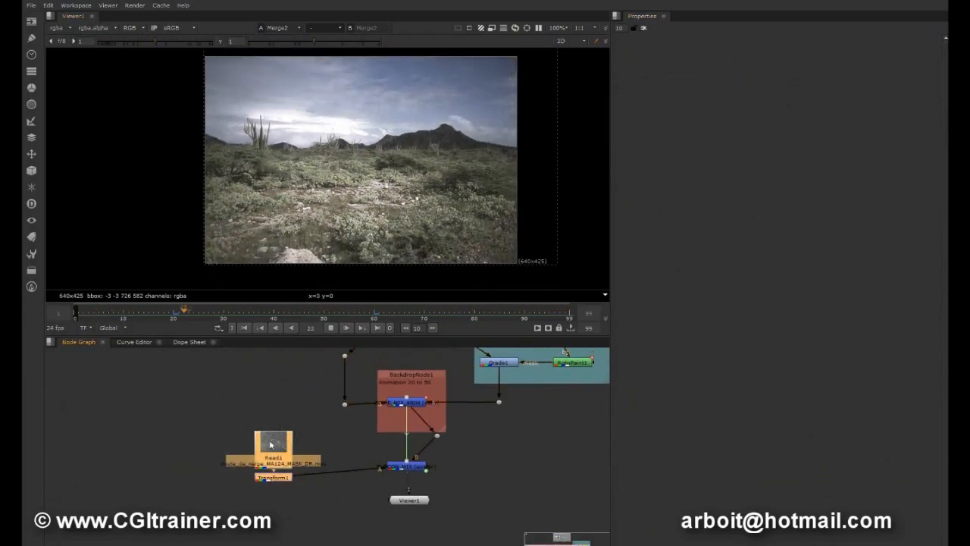
pyautogui.moveTo(462, 426); pyautogui.dragTo(353, 504, button='middle')
pyautogui.scroll(5, 447, 434)
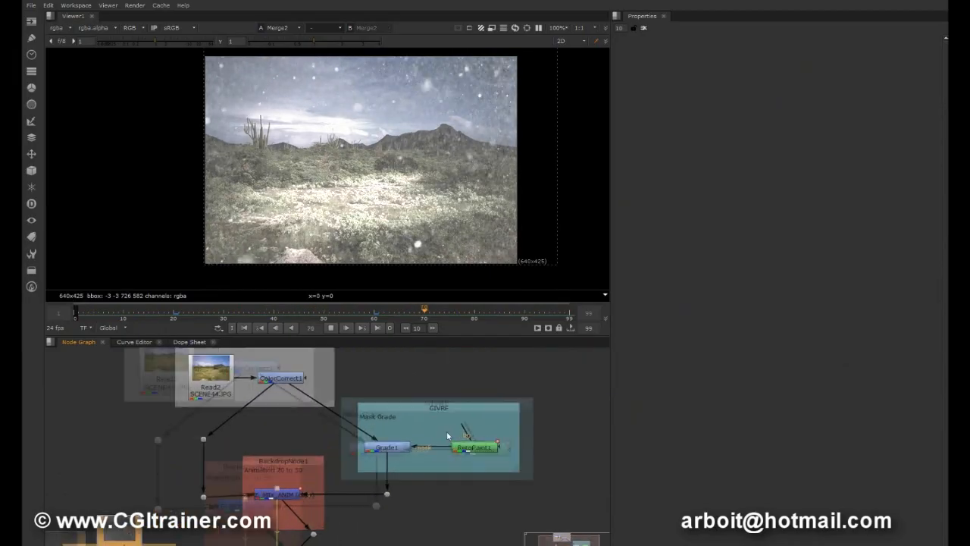
pyautogui.scroll(-5, 446, 434)
pyautogui.moveTo(446, 415)
pyautogui.mouseDown()
pyautogui.moveTo(489, 401)
pyautogui.moveTo(465, 408)
pyautogui.mouseUp()
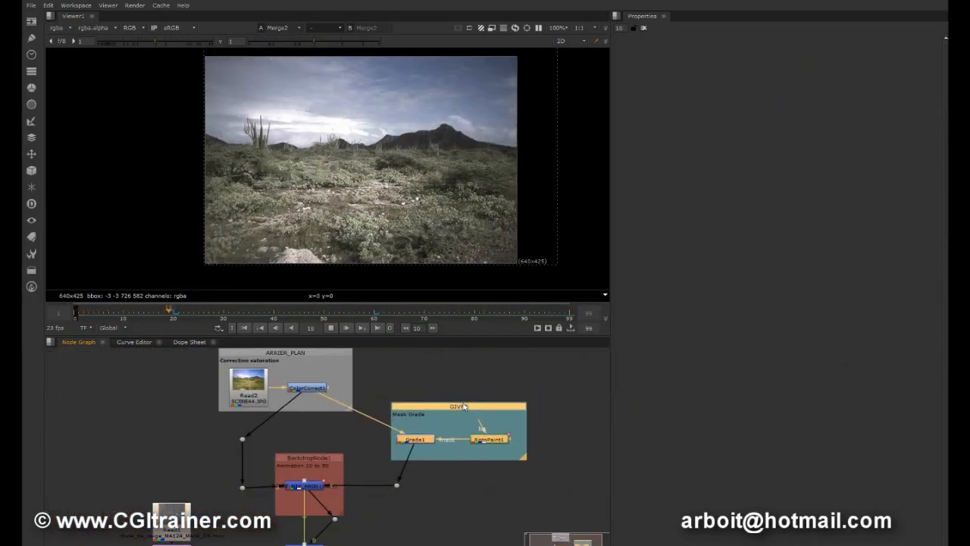
pyautogui.click(315, 466)
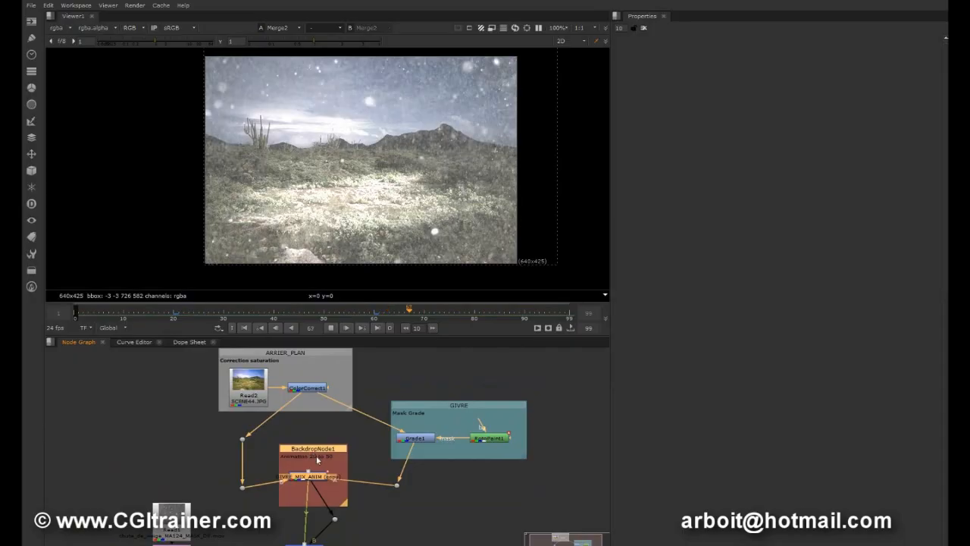
pyautogui.scroll(4, 317, 462)
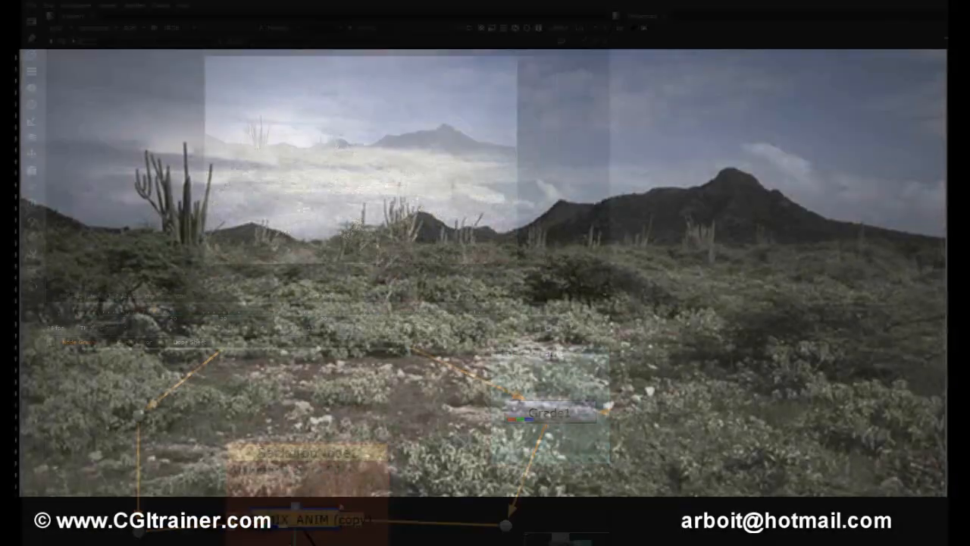